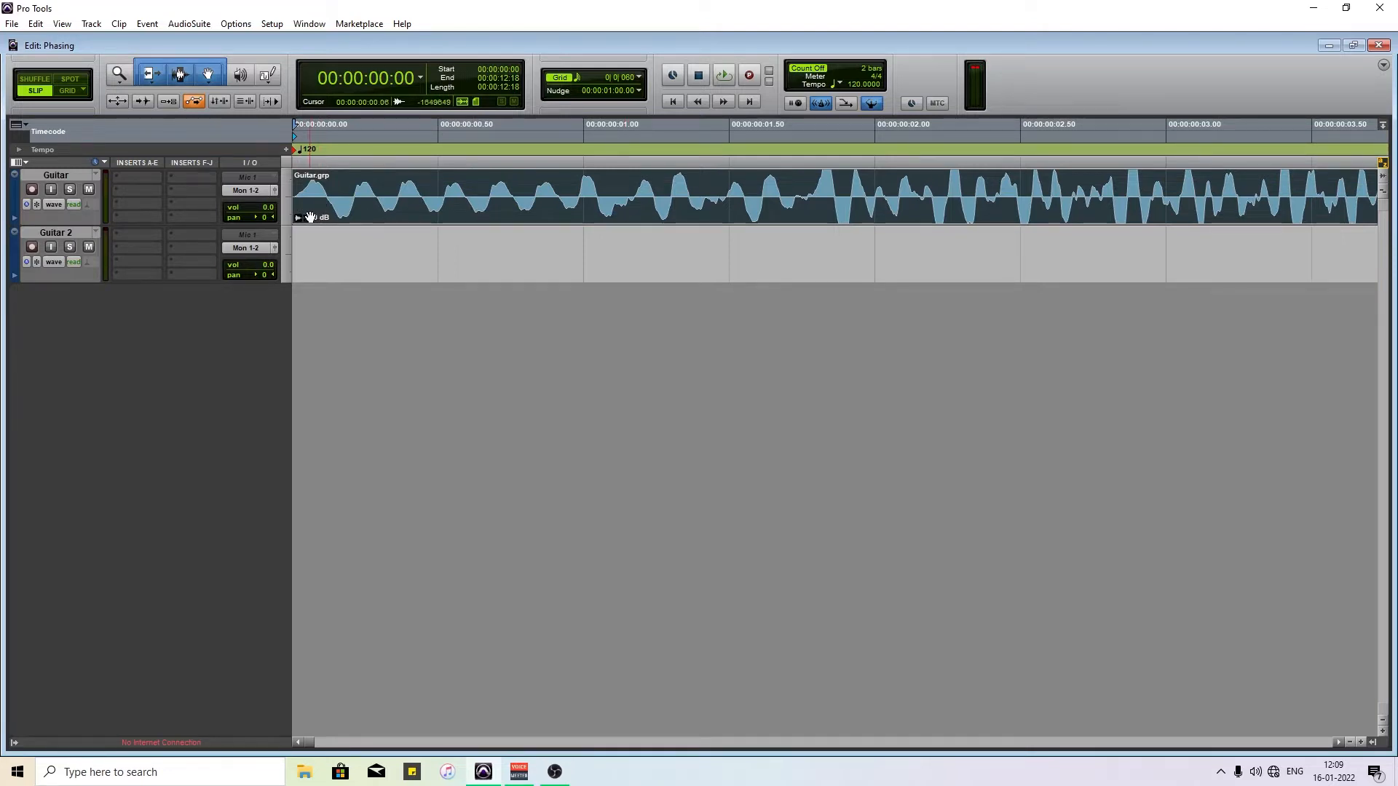
- Duplicate the Guitar clip onto the Guitar 2 track at the same start position
{"action": "key", "text": "ctrl+]"}
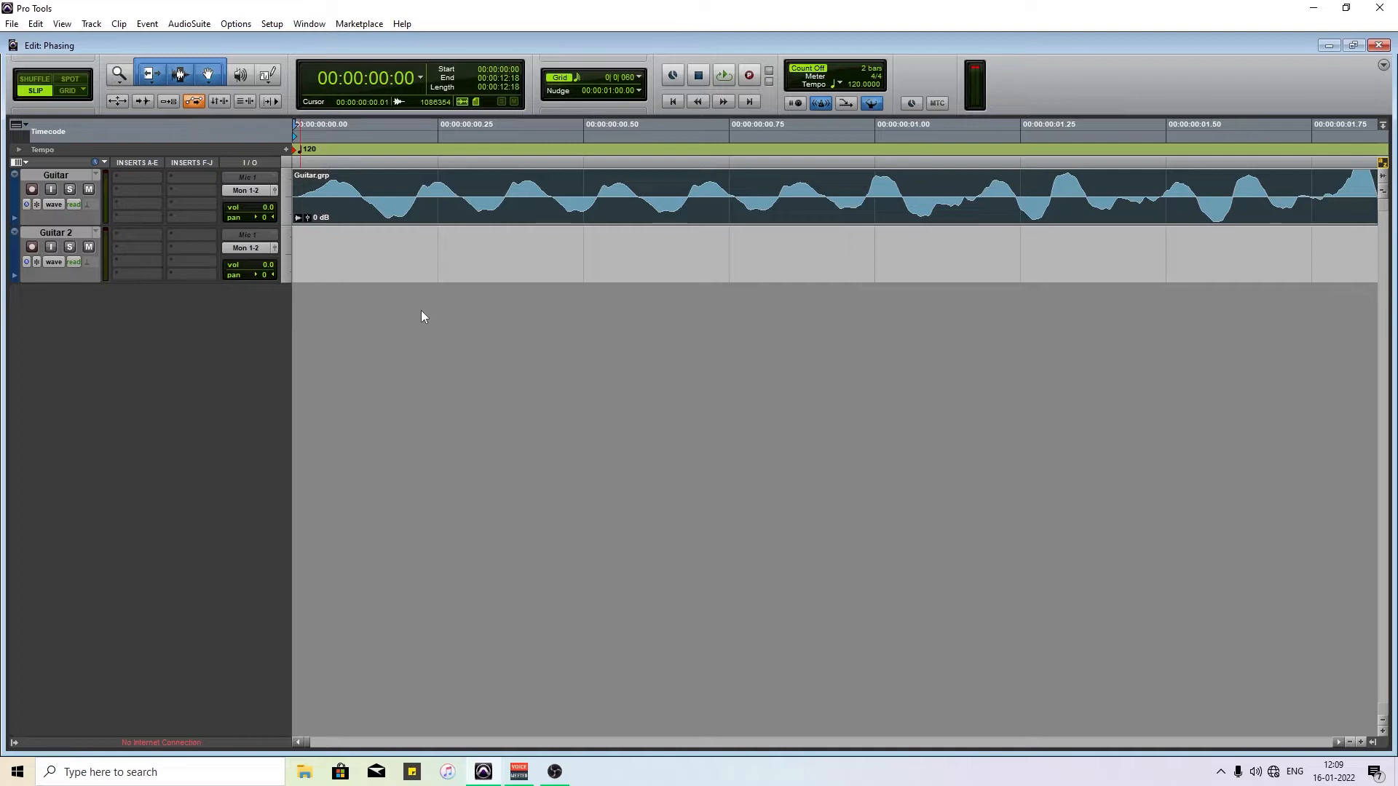
{"action": "key", "text": "r"}
{"action": "key", "text": "r"}
{"action": "key", "text": "r"}
{"action": "key", "text": "r"}
{"action": "key", "text": "r"}
{"action": "key", "text": "r"}
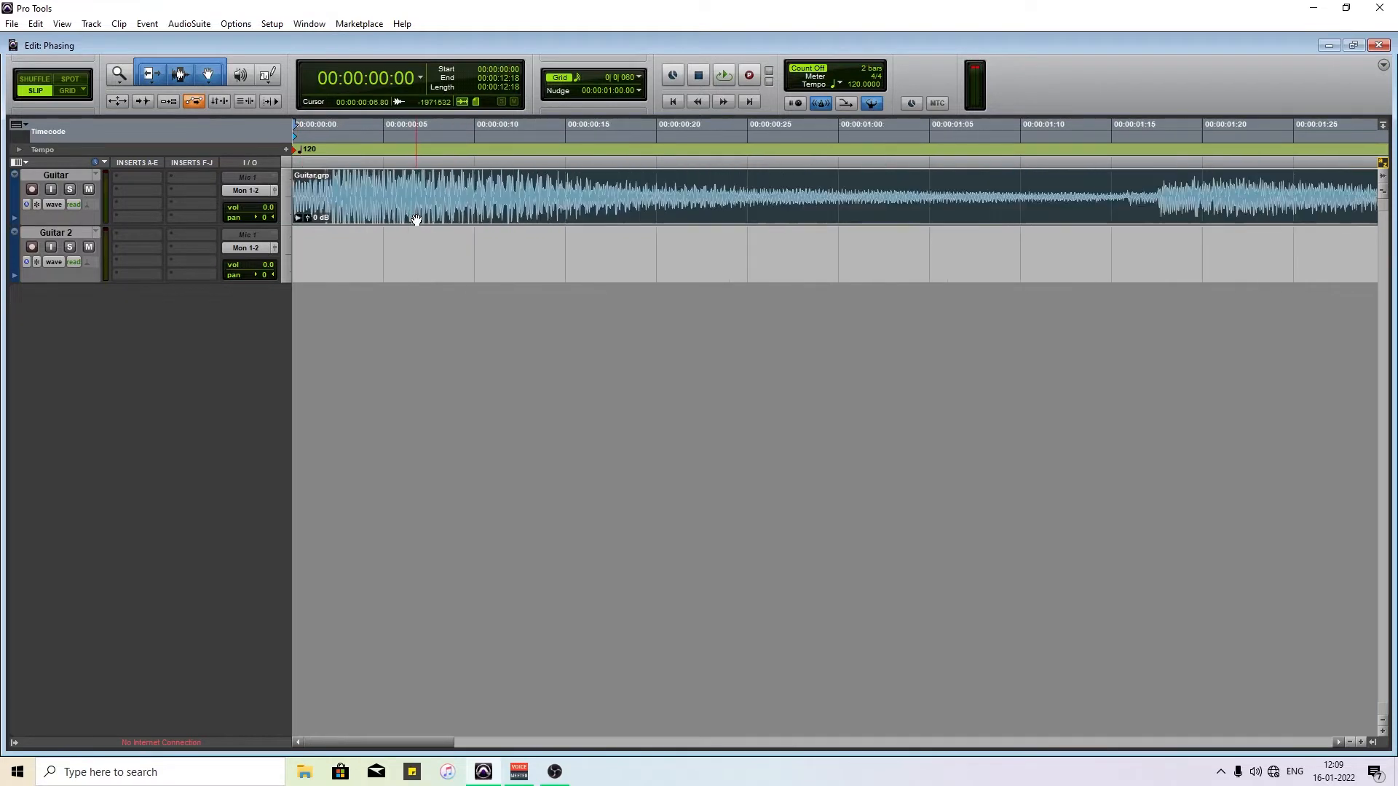
{"action": "key", "text": "r"}
{"action": "key", "text": "r"}
{"action": "left_click_drag", "start_coordinate": [409, 215], "coordinate": [409, 264], "text": "alt"}
{"action": "key", "text": "t"}
{"action": "key", "text": "t"}
{"action": "key", "text": "t"}
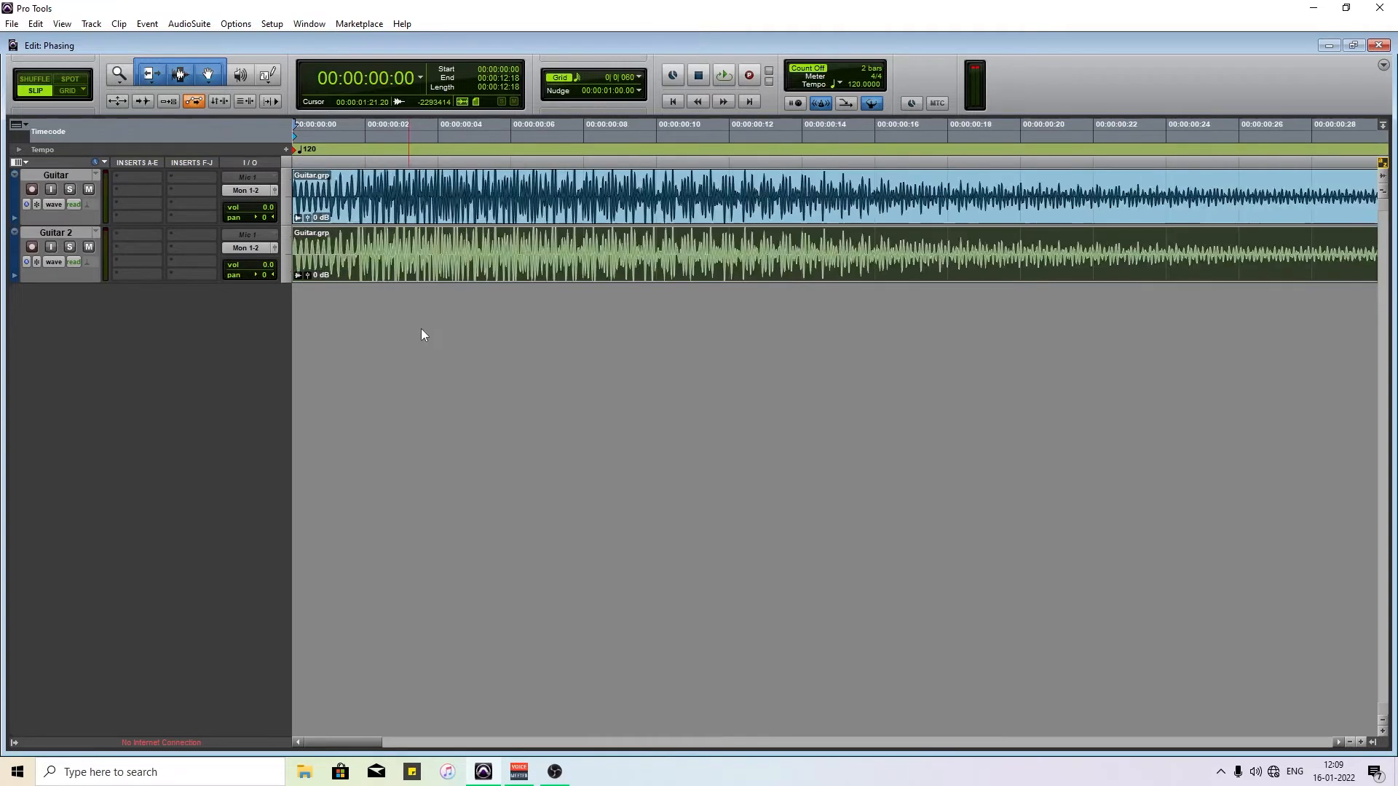
{"action": "key", "text": "t"}
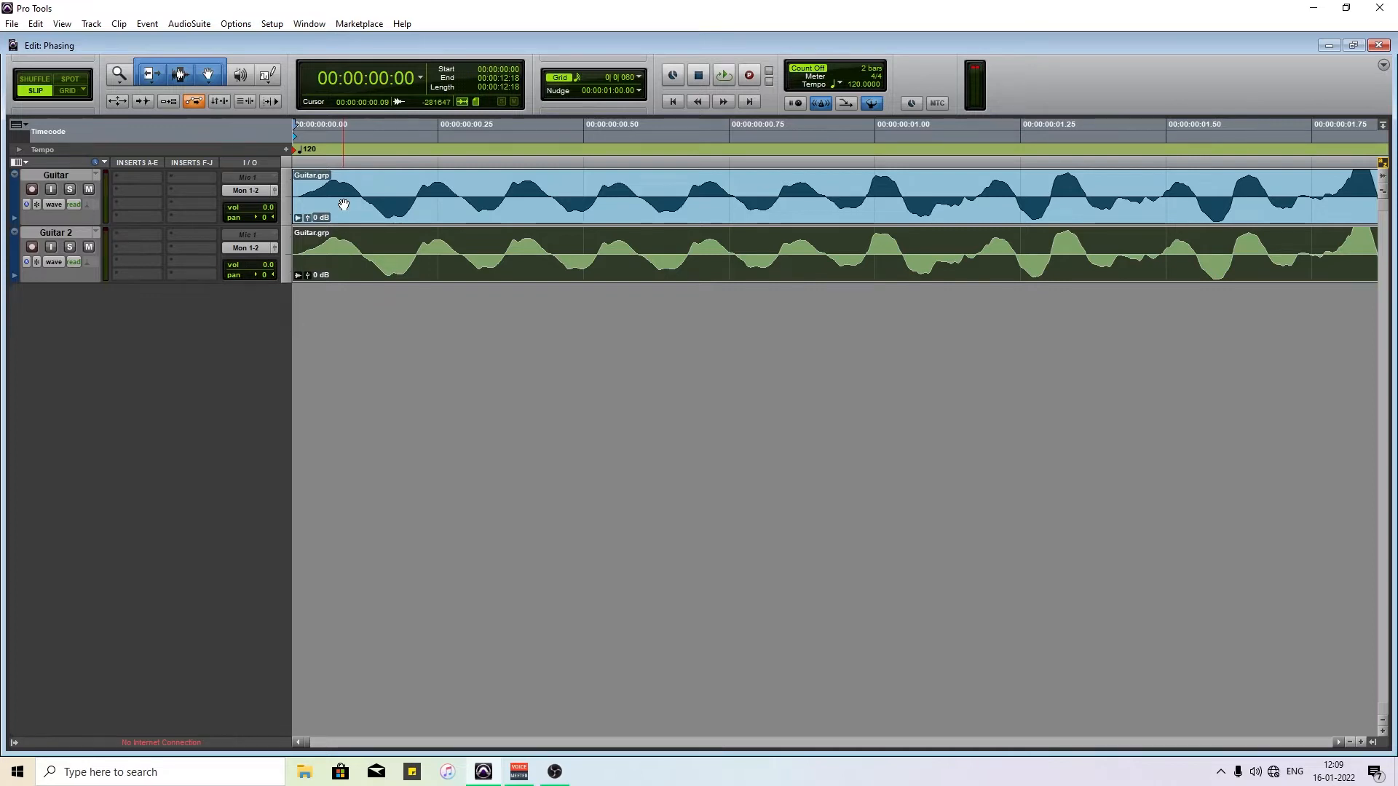
- Mute the Guitar 2 track and select its duplicated clip
{"action": "left_click", "coordinate": [342, 254]}
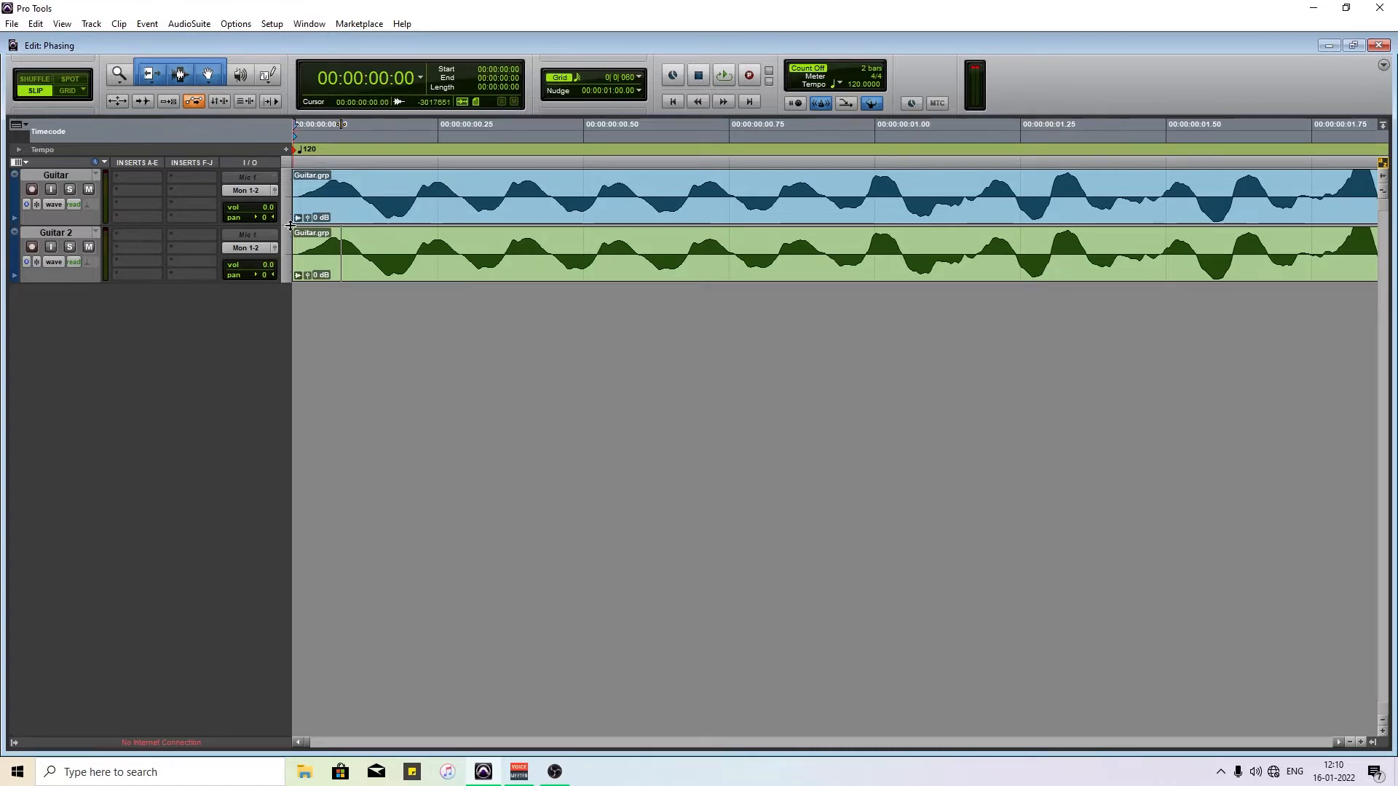
{"action": "left_click", "coordinate": [88, 247]}
{"action": "left_click", "coordinate": [468, 212]}
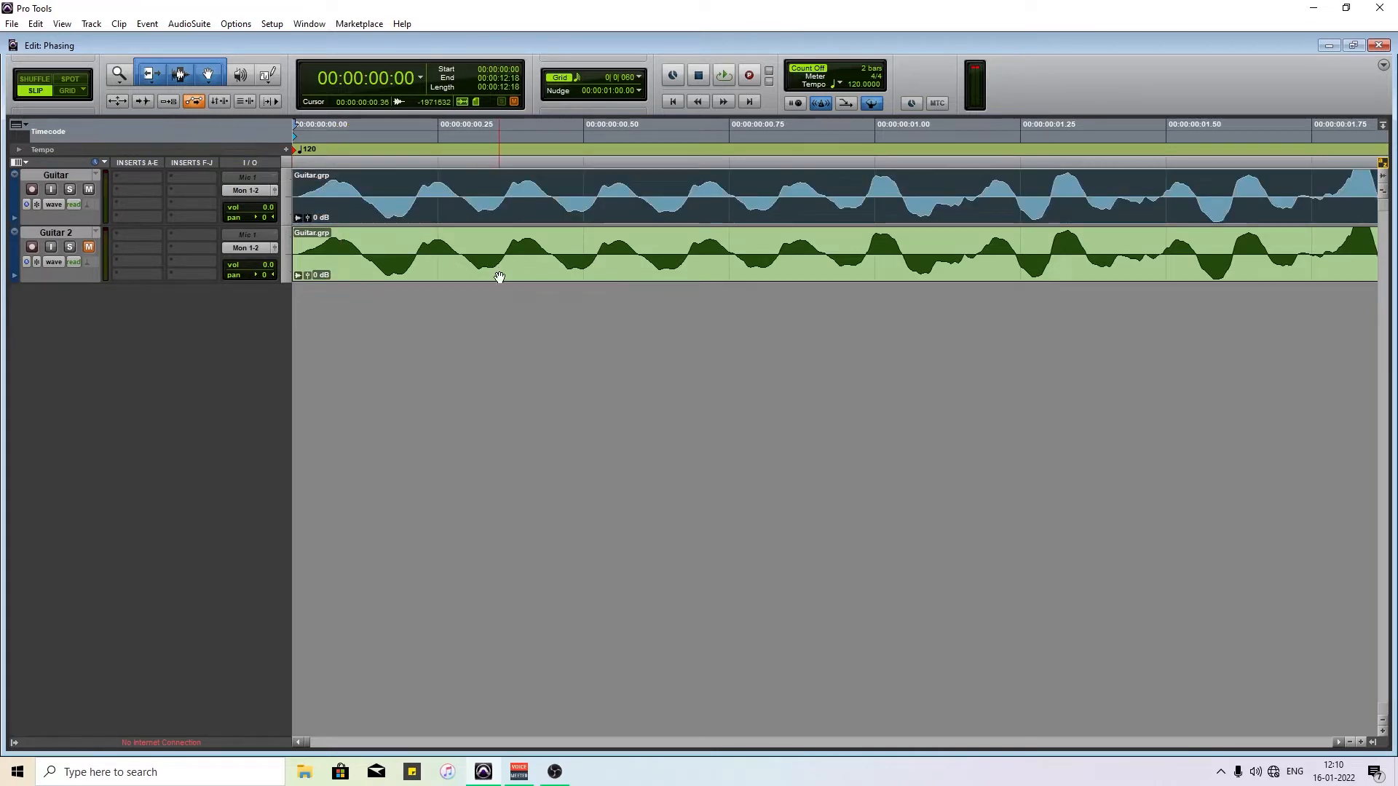
{"action": "left_click", "coordinate": [500, 278]}
{"action": "left_click", "coordinate": [500, 216]}
{"action": "left_click", "coordinate": [497, 271]}
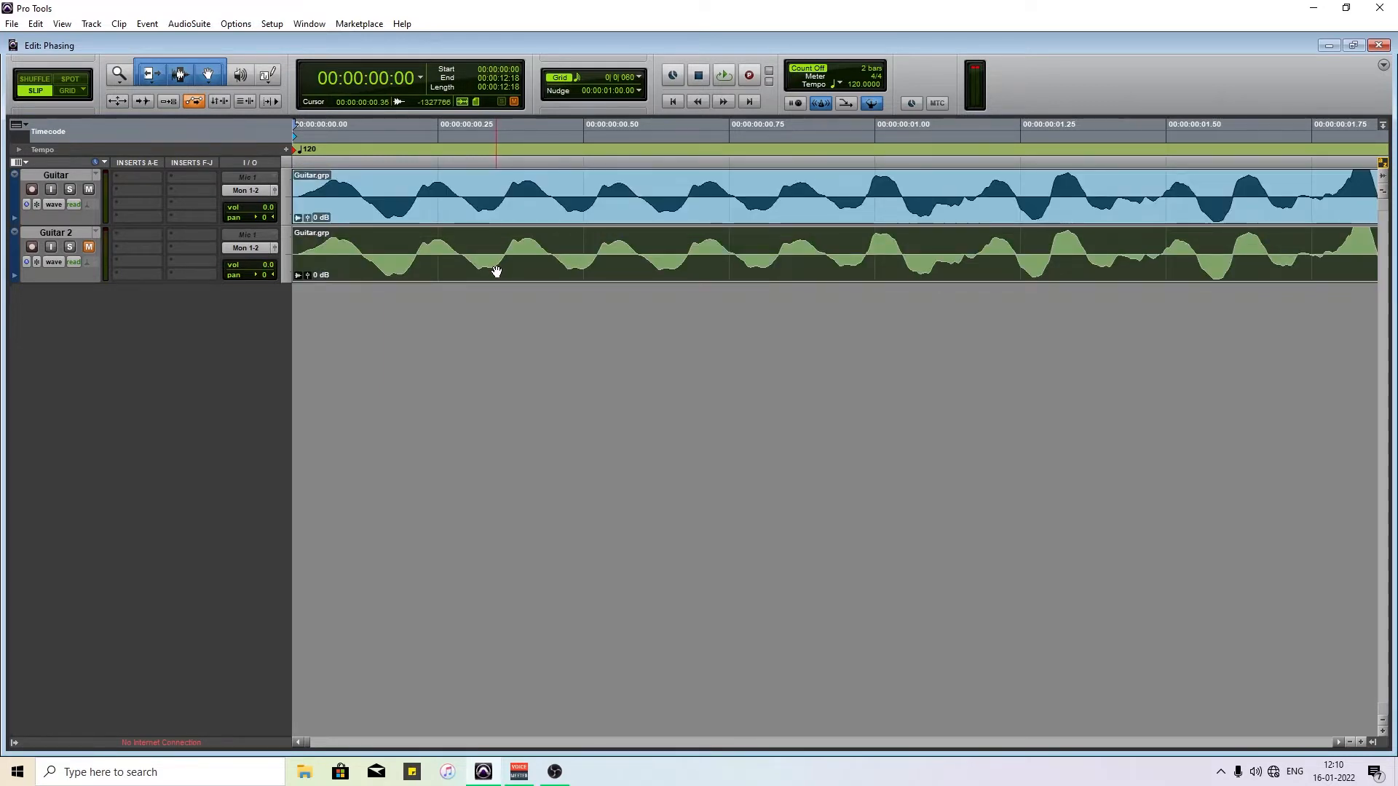
- Play the session while toggling Guitar 2's mute to compare one guitar with both together
{"action": "key", "text": "space"}
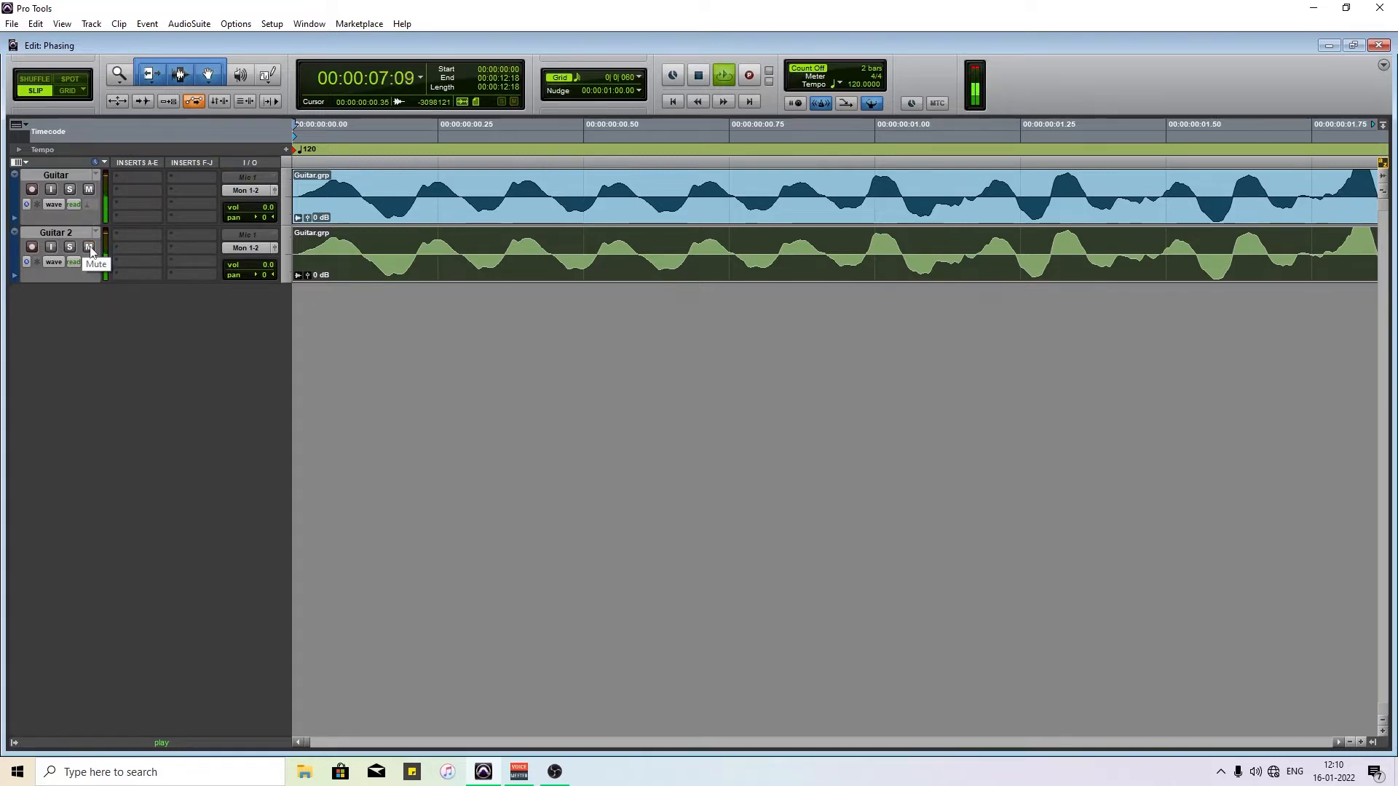
{"action": "left_click", "coordinate": [88, 248]}
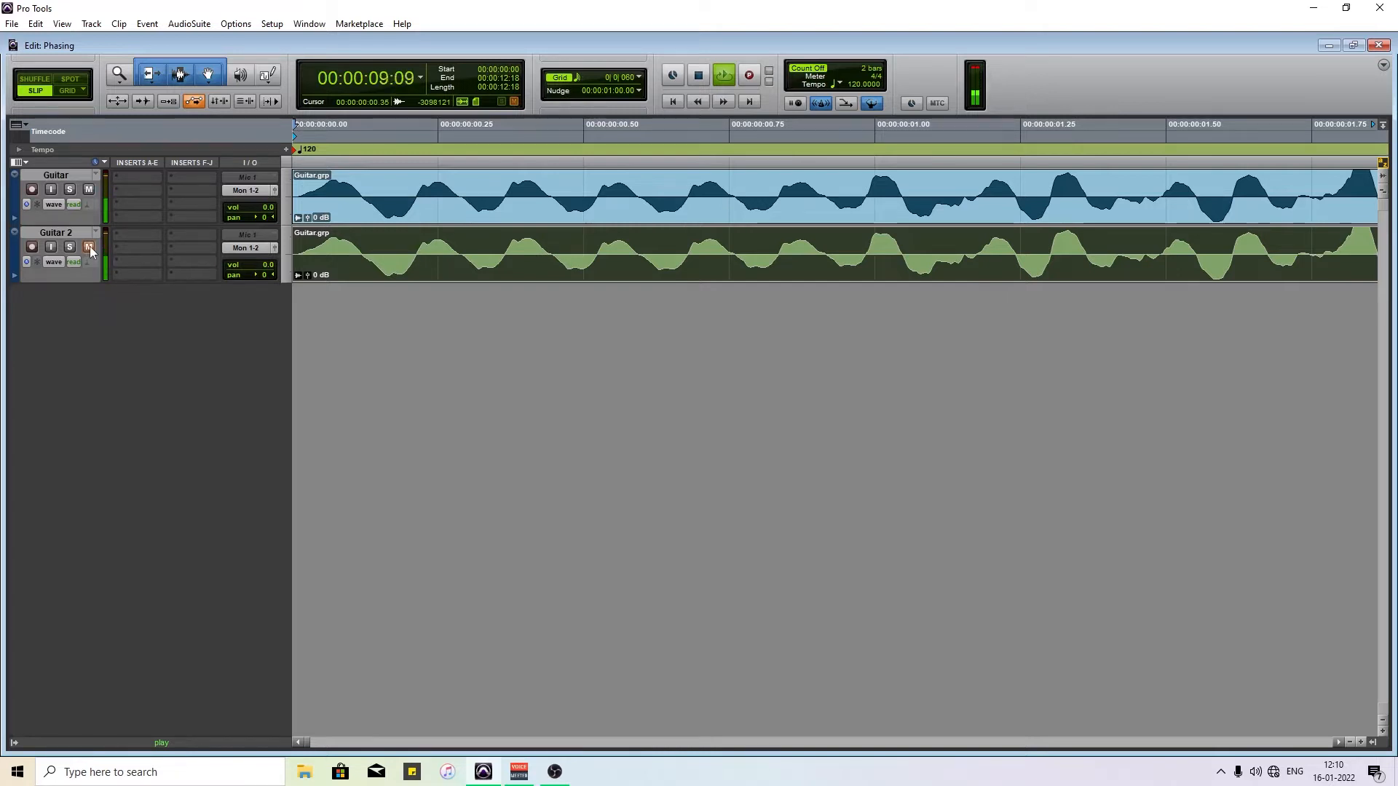
{"action": "key", "text": "space"}
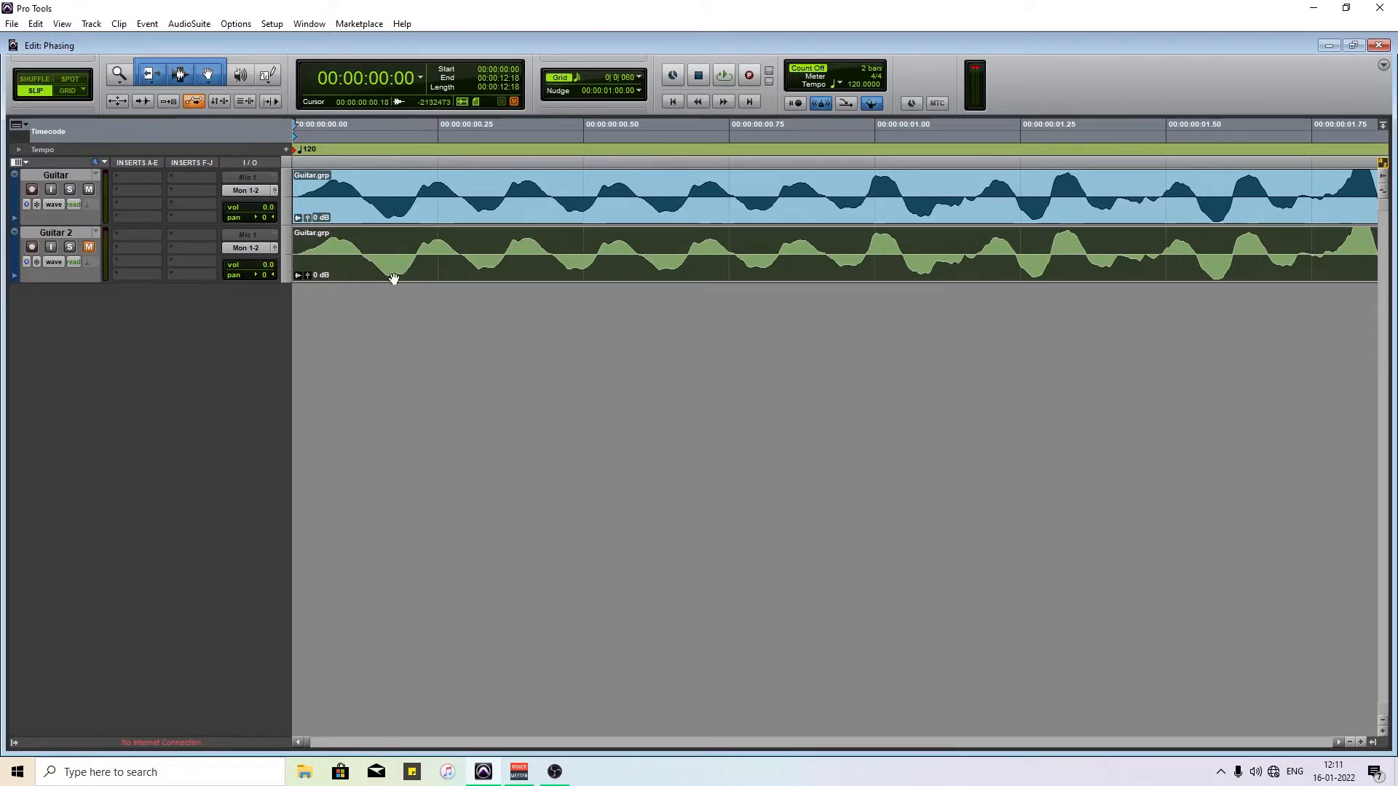
- Render the AudioSuite Invert process onto the Guitar 2 clip and close the plug-in window
{"action": "left_click", "coordinate": [147, 24]}
{"action": "mouse_move", "coordinate": [188, 27]}
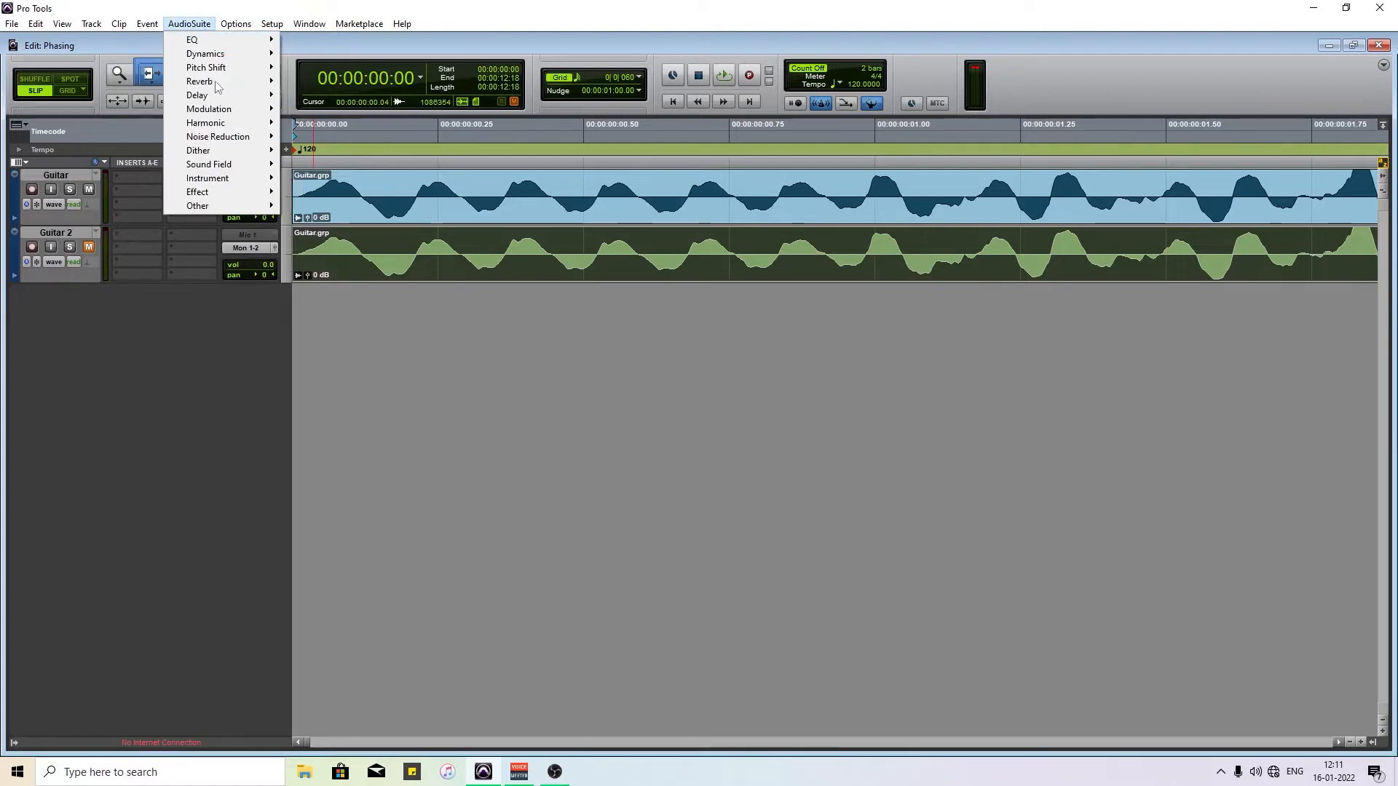
{"action": "mouse_move", "coordinate": [218, 206]}
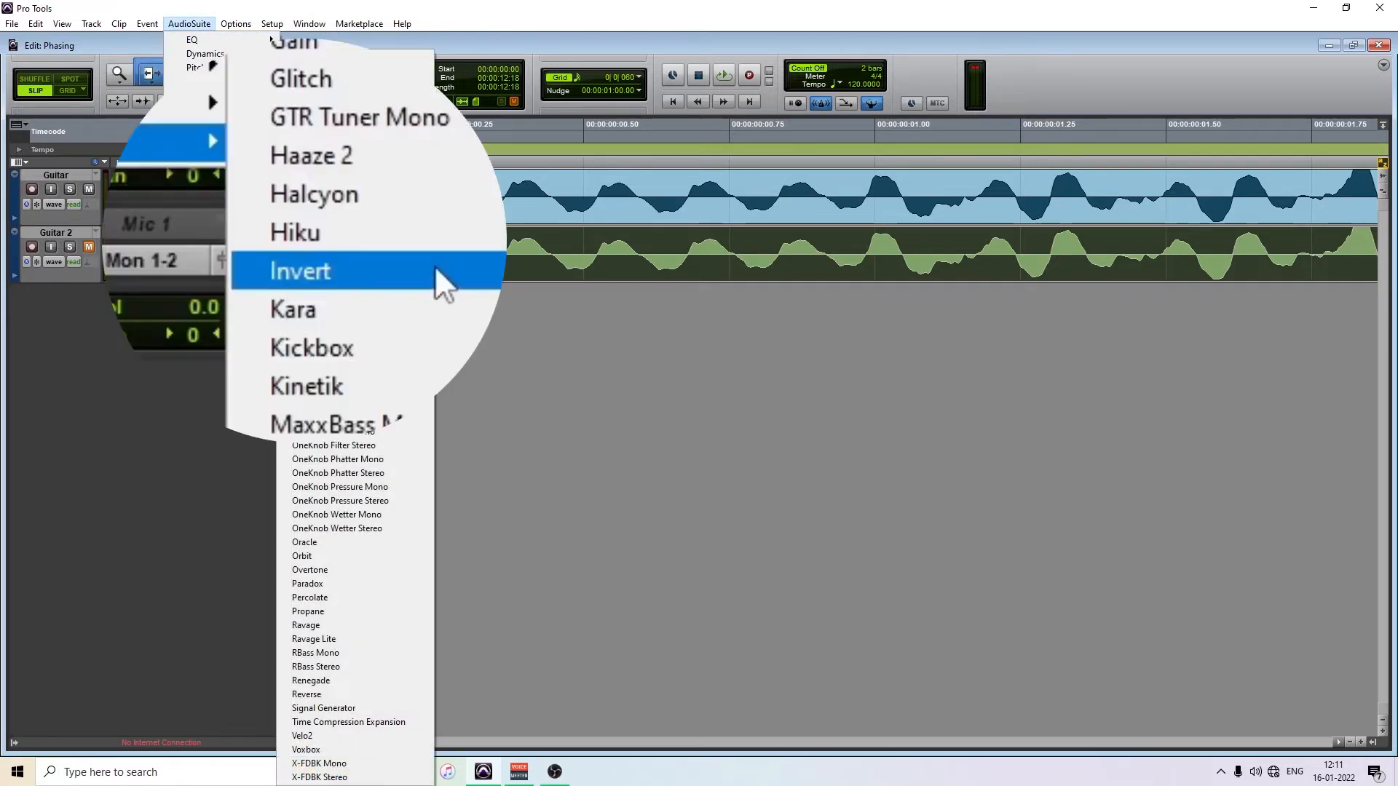
{"action": "left_click", "coordinate": [320, 251]}
{"action": "left_click_drag", "start_coordinate": [934, 375], "coordinate": [1044, 343]}
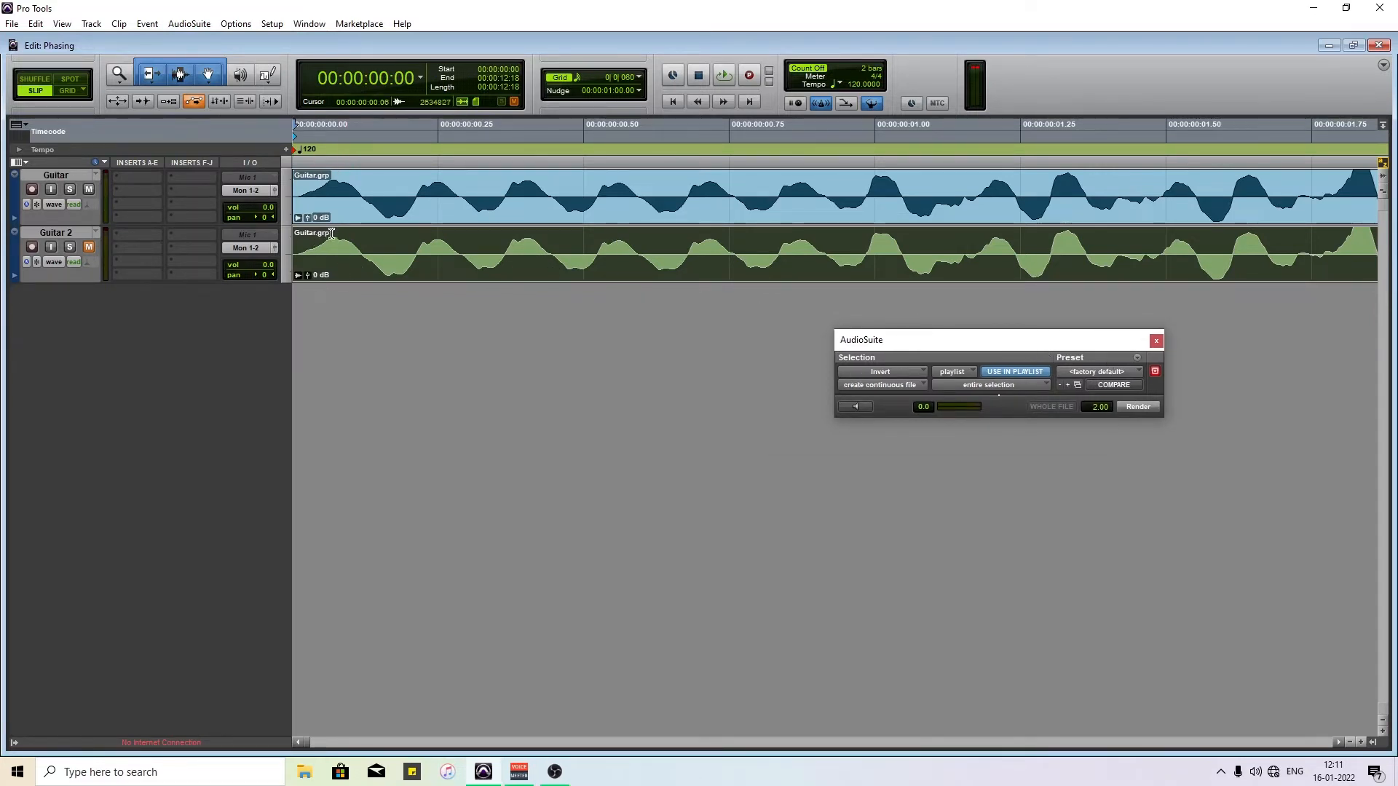
{"action": "left_click", "coordinate": [1138, 408]}
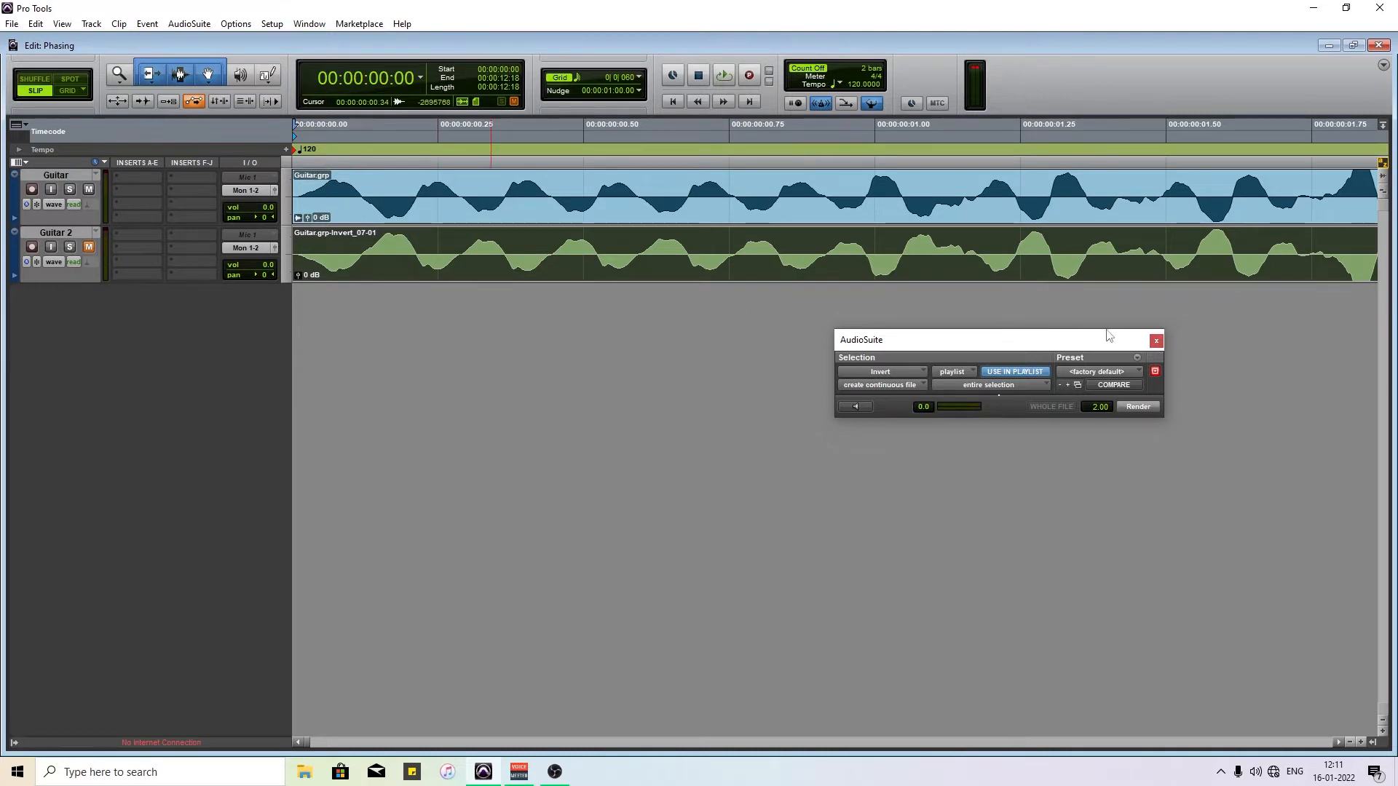
{"action": "left_click", "coordinate": [1156, 340]}
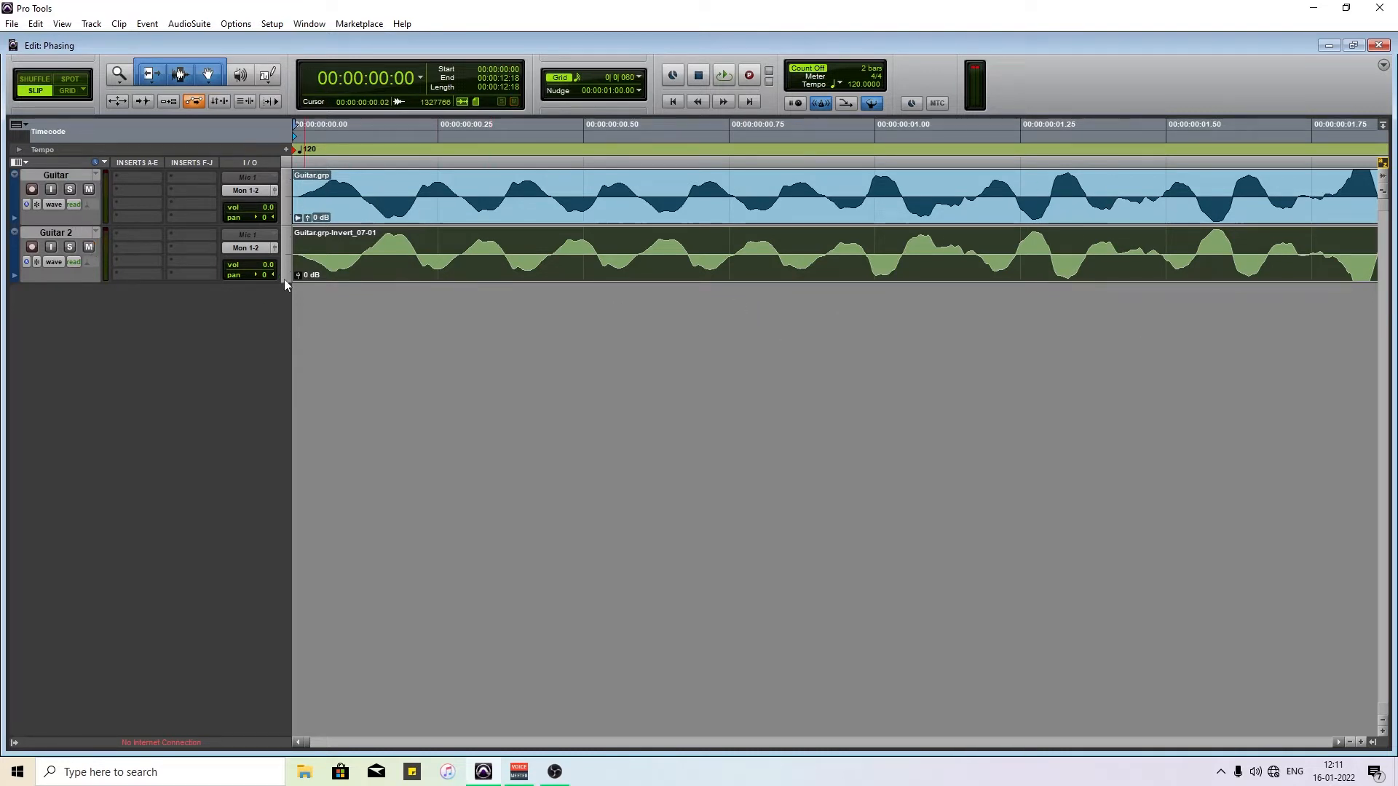
- Pan the Guitar track 100 to the left and the Guitar 2 track 100 to the right
{"action": "left_click_drag", "start_coordinate": [268, 218], "coordinate": [240, 221]}
{"action": "left_click_drag", "start_coordinate": [305, 286], "coordinate": [306, 286]}
{"action": "left_click", "coordinate": [418, 212]}
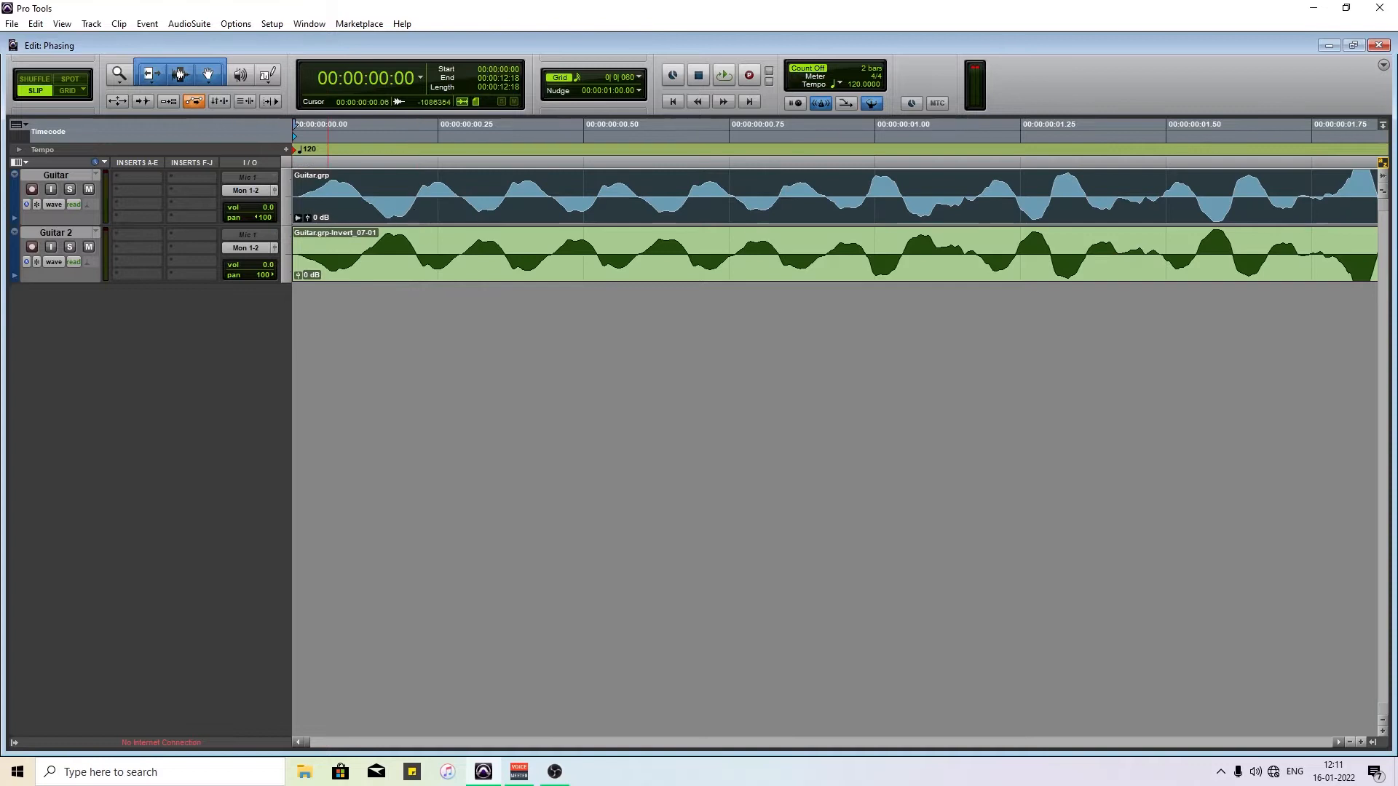
{"action": "left_click", "coordinate": [544, 270]}
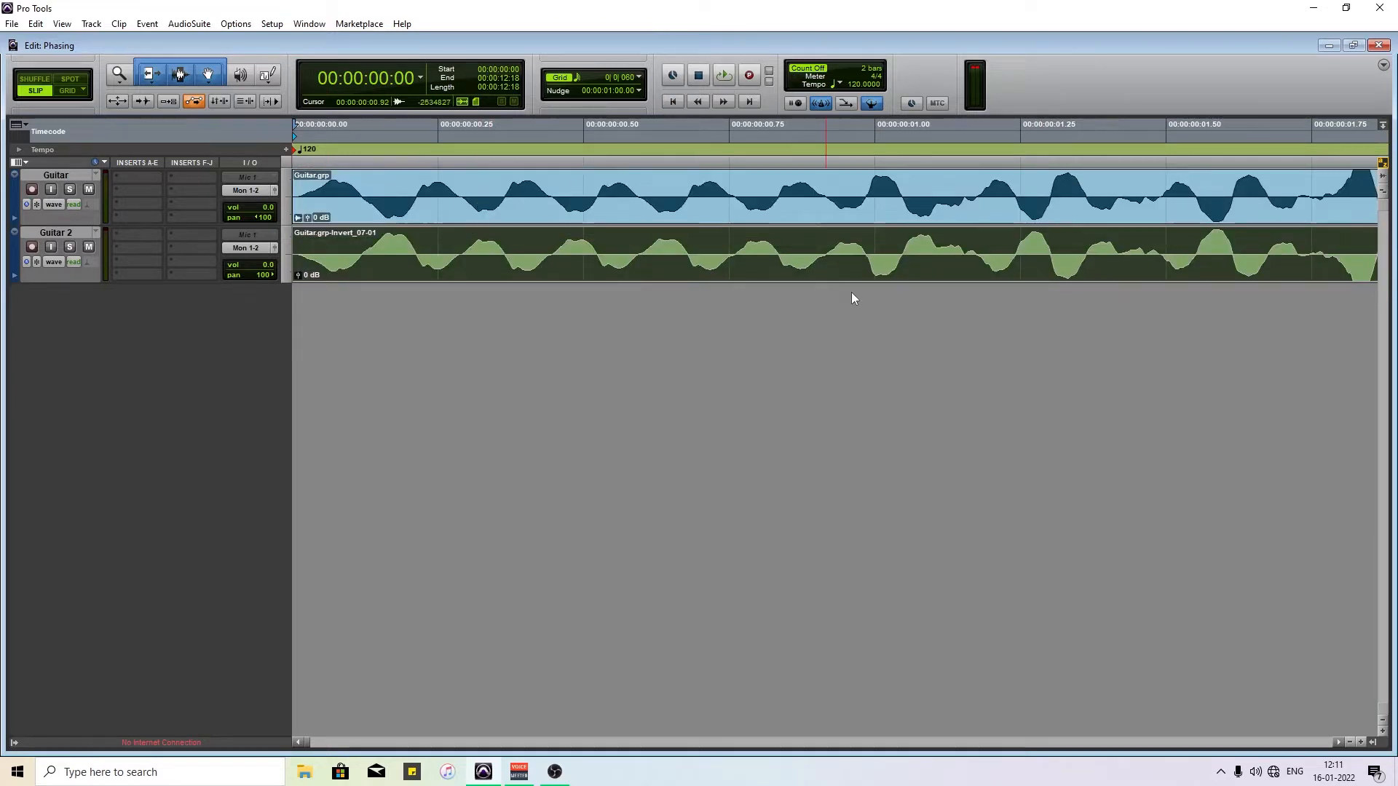
- Play back the hard-panned Guitar and inverted Guitar 2 tracks to hear the phase difference
{"action": "key", "text": "space"}
{"action": "key", "text": "r"}
{"action": "key", "text": "r"}
{"action": "key", "text": "r"}
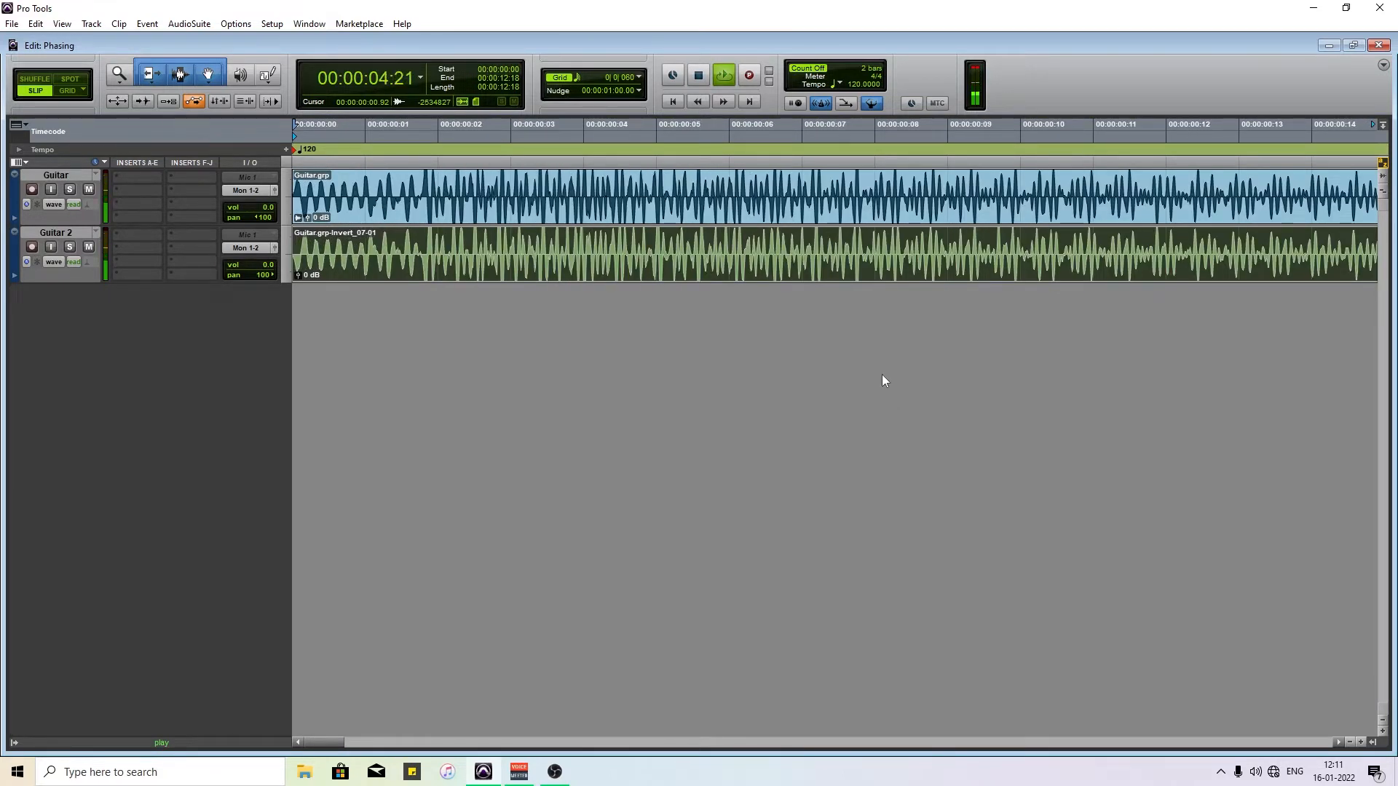
{"action": "key", "text": "space"}
{"action": "key", "text": "t"}
{"action": "key", "text": "t"}
{"action": "key", "text": "t"}
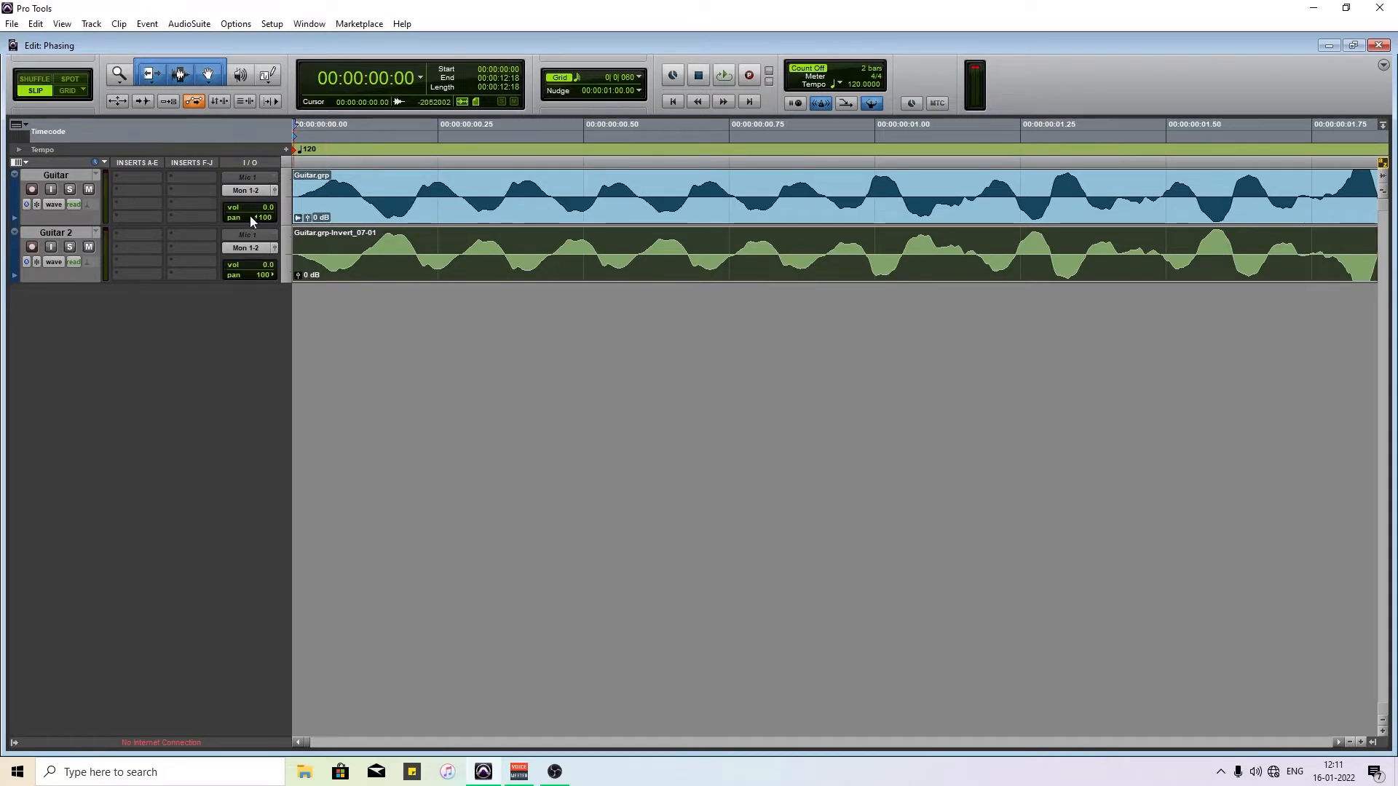
- In the mixer, set the pan of Guitar and Guitar 2 to 0 during playback, then stop playback
{"action": "key", "text": "ctrl+equal"}
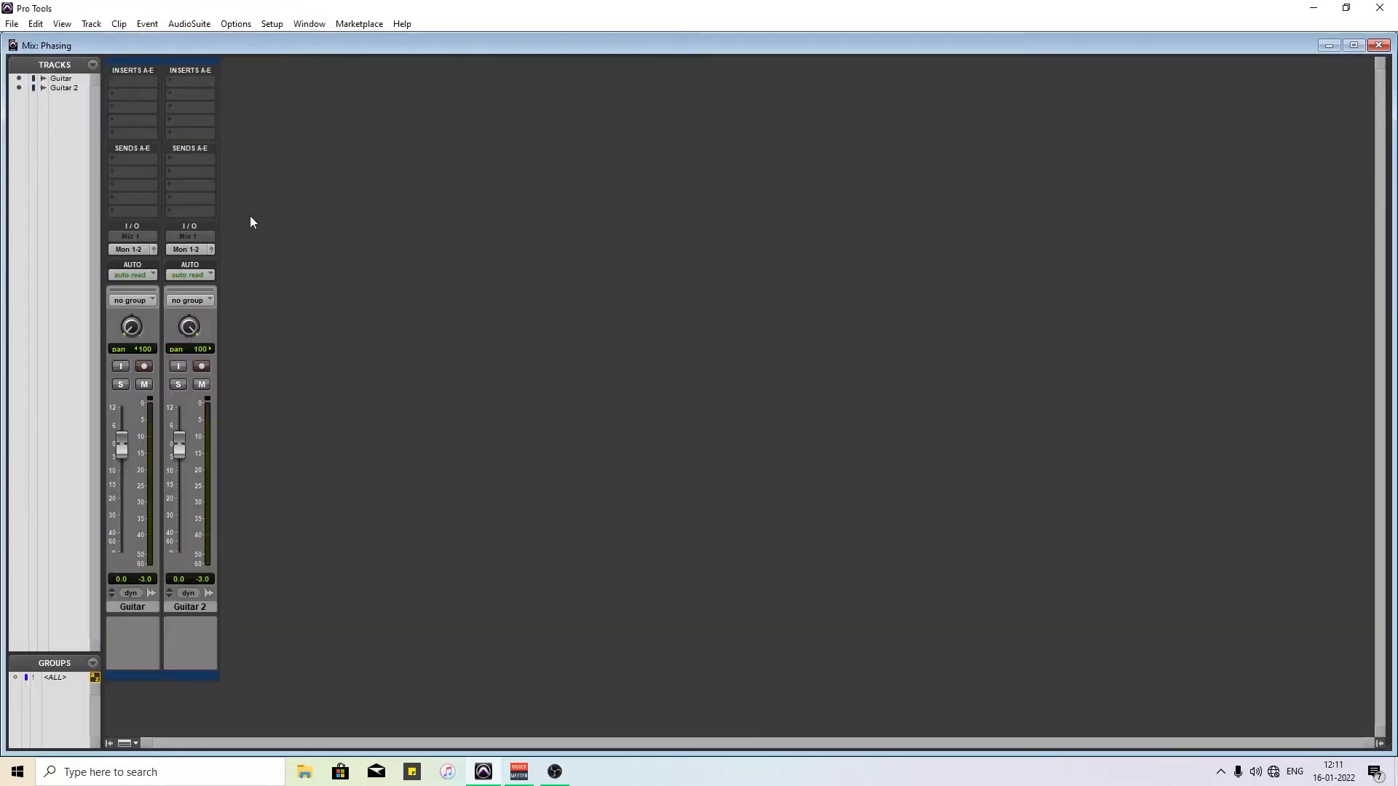
{"action": "left_click_drag", "start_coordinate": [102, 332], "coordinate": [137, 230]}
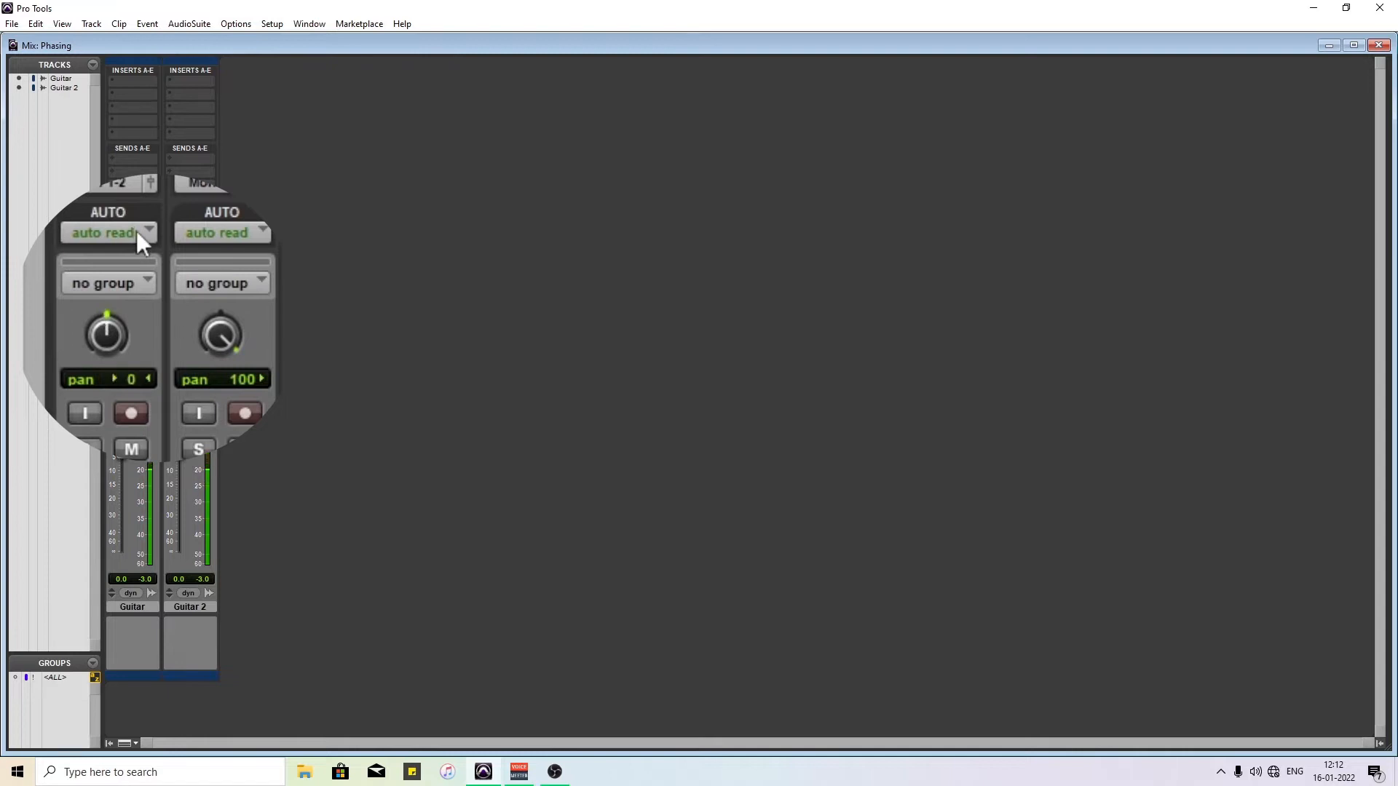
{"action": "left_click_drag", "start_coordinate": [217, 355], "coordinate": [229, 441]}
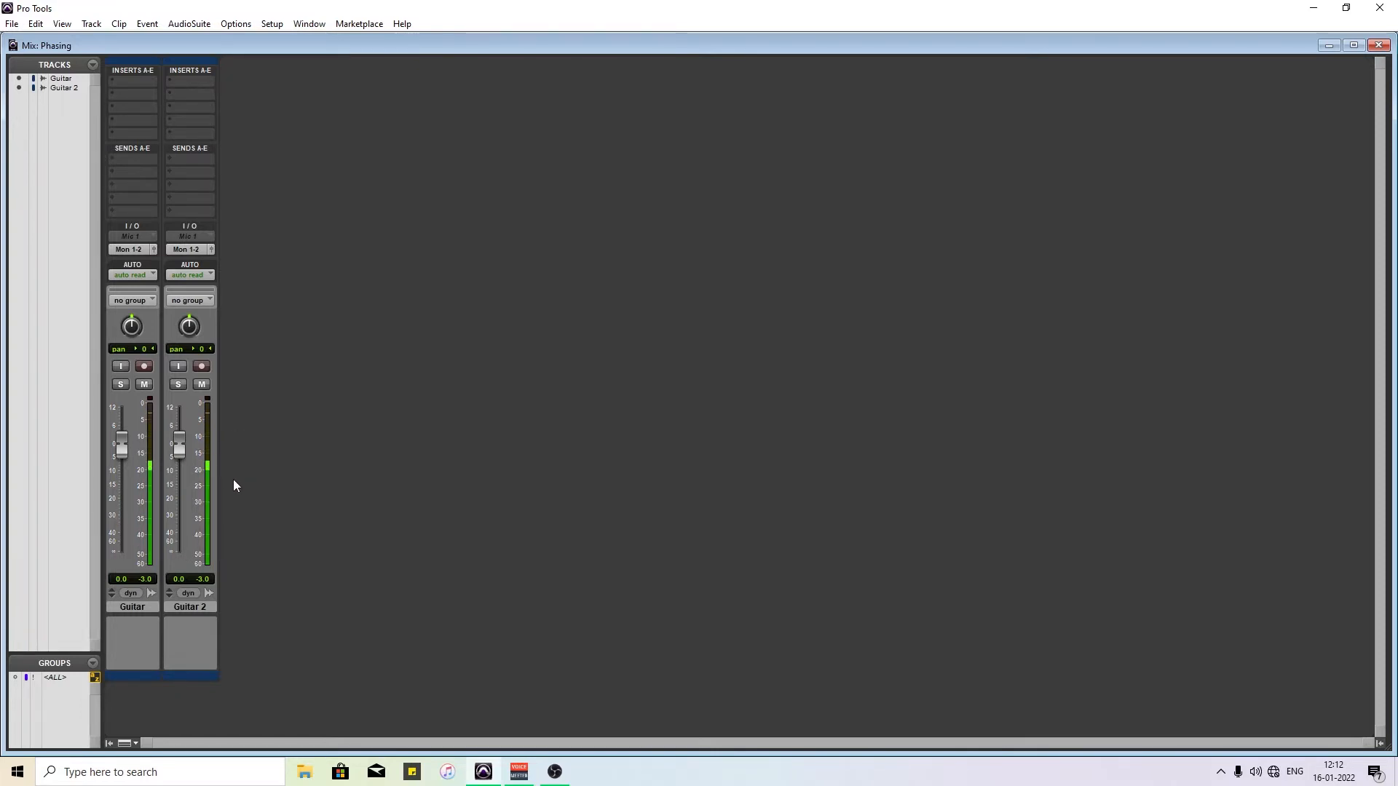
{"action": "key", "text": "ctrl+equal"}
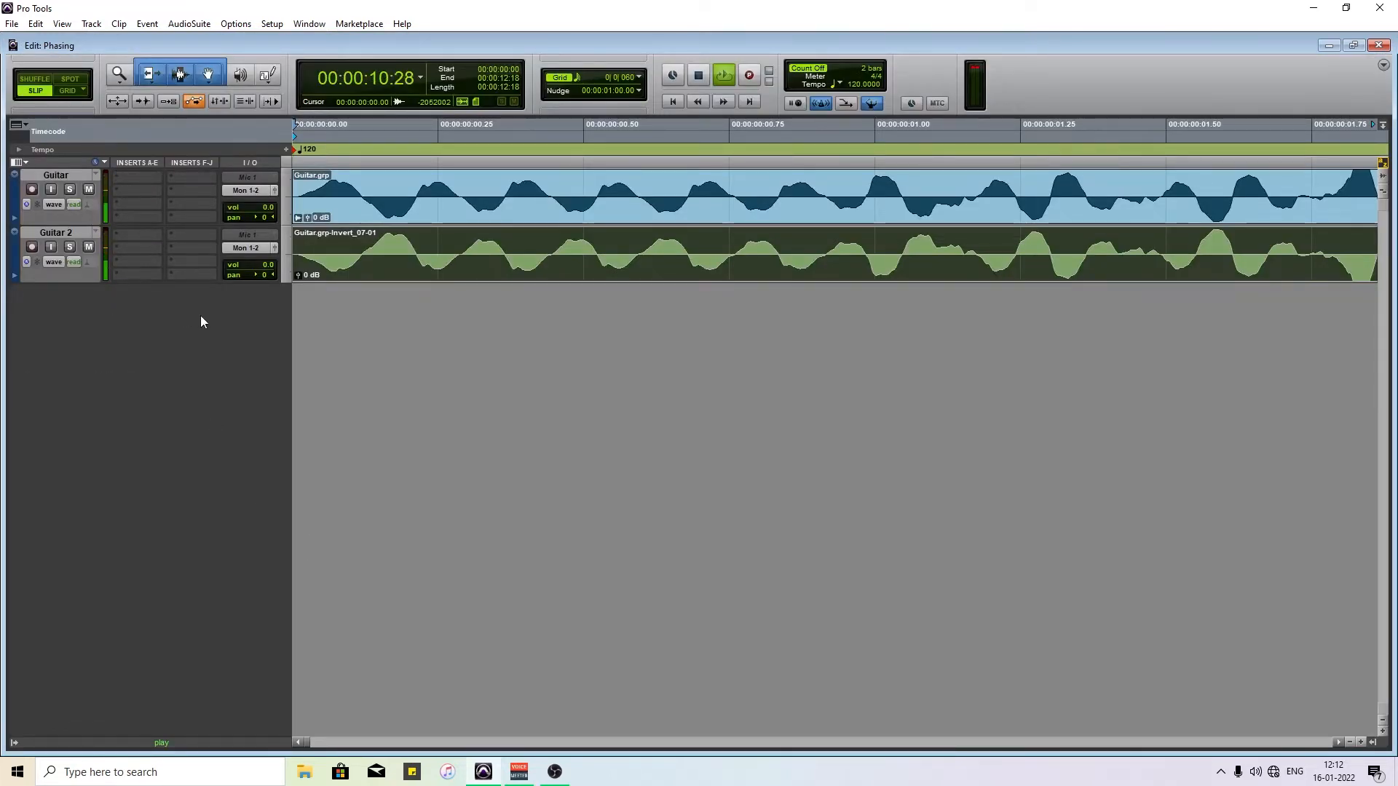
{"action": "key", "text": "ctrl+equal"}
{"action": "key", "text": "space"}
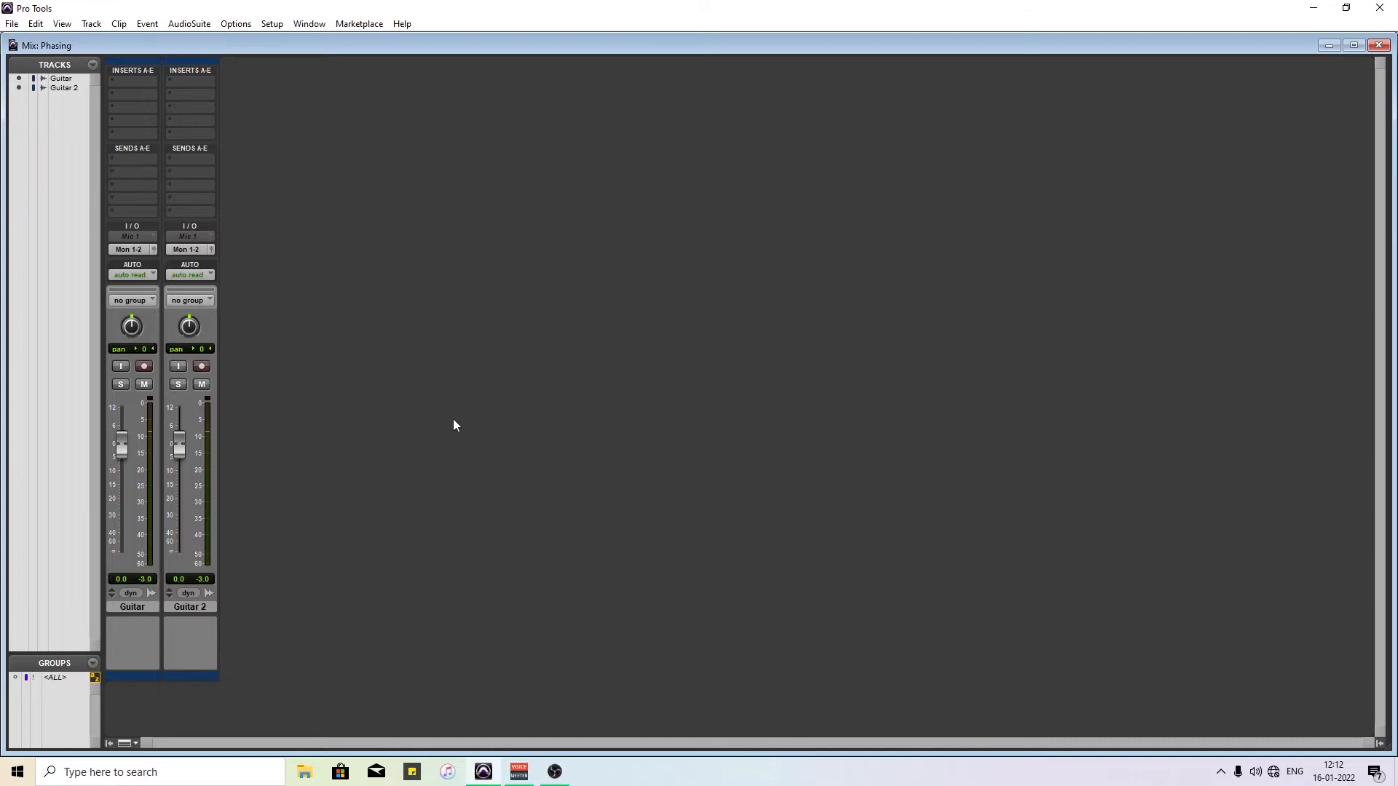
{"action": "key", "text": "ctrl+equal"}
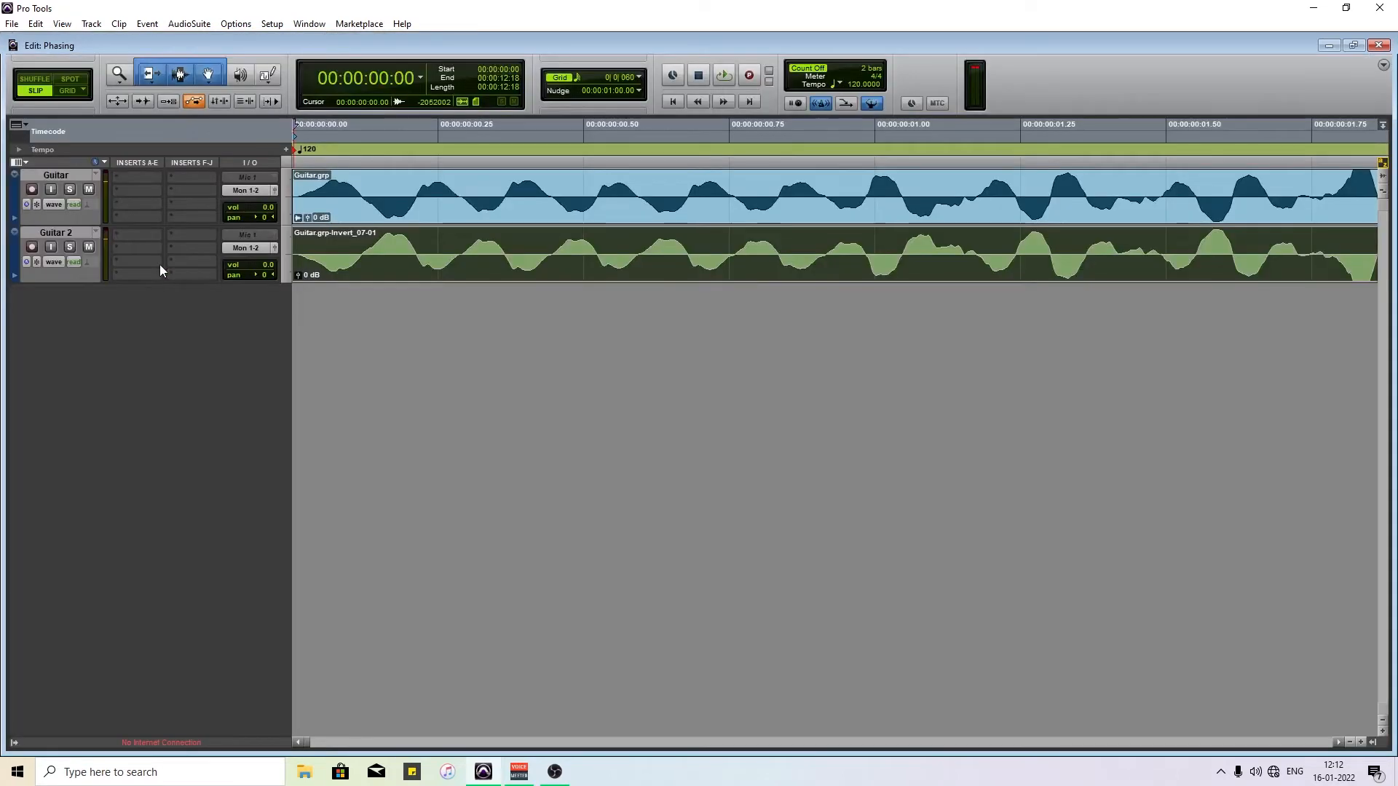
- Return the panning to hard left (100) on Guitar and hard right (100) on Guitar 2
{"action": "left_click", "coordinate": [263, 218]}
{"action": "left_click_drag", "start_coordinate": [263, 224], "coordinate": [232, 223]}
{"action": "left_click_drag", "start_coordinate": [262, 275], "coordinate": [295, 274]}
{"action": "key", "text": "r"}
{"action": "key", "text": "r"}
{"action": "key", "text": "r"}
{"action": "key", "text": "t"}
{"action": "key", "text": "t"}
{"action": "key", "text": "t"}
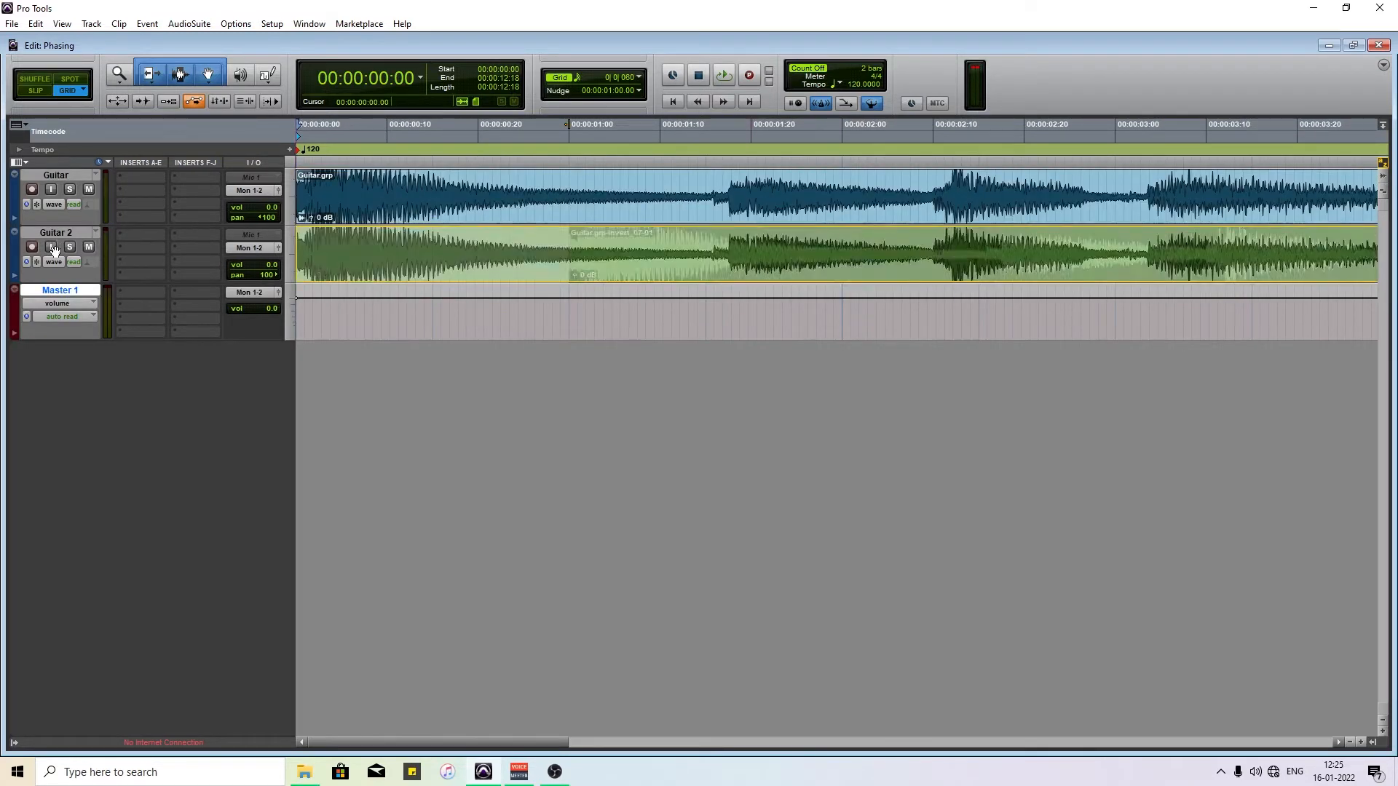
- Align the inverted Guitar 2 clip with the Guitar clip at the session start and play both tracks
{"action": "left_click_drag", "start_coordinate": [55, 251], "coordinate": [55, 251]}
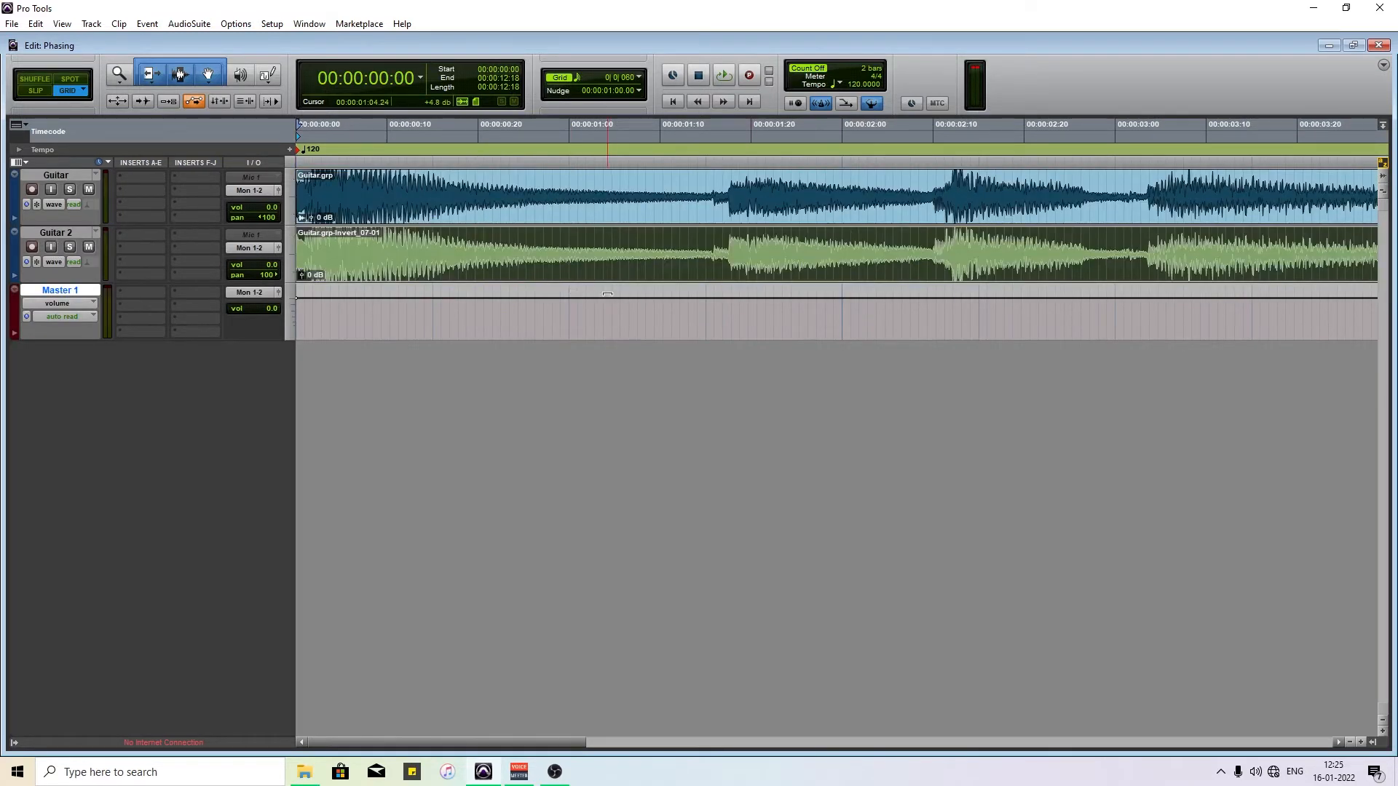
{"action": "key", "text": "r"}
{"action": "key", "text": "r"}
{"action": "key", "text": "r"}
{"action": "key", "text": "t"}
{"action": "key", "text": "t"}
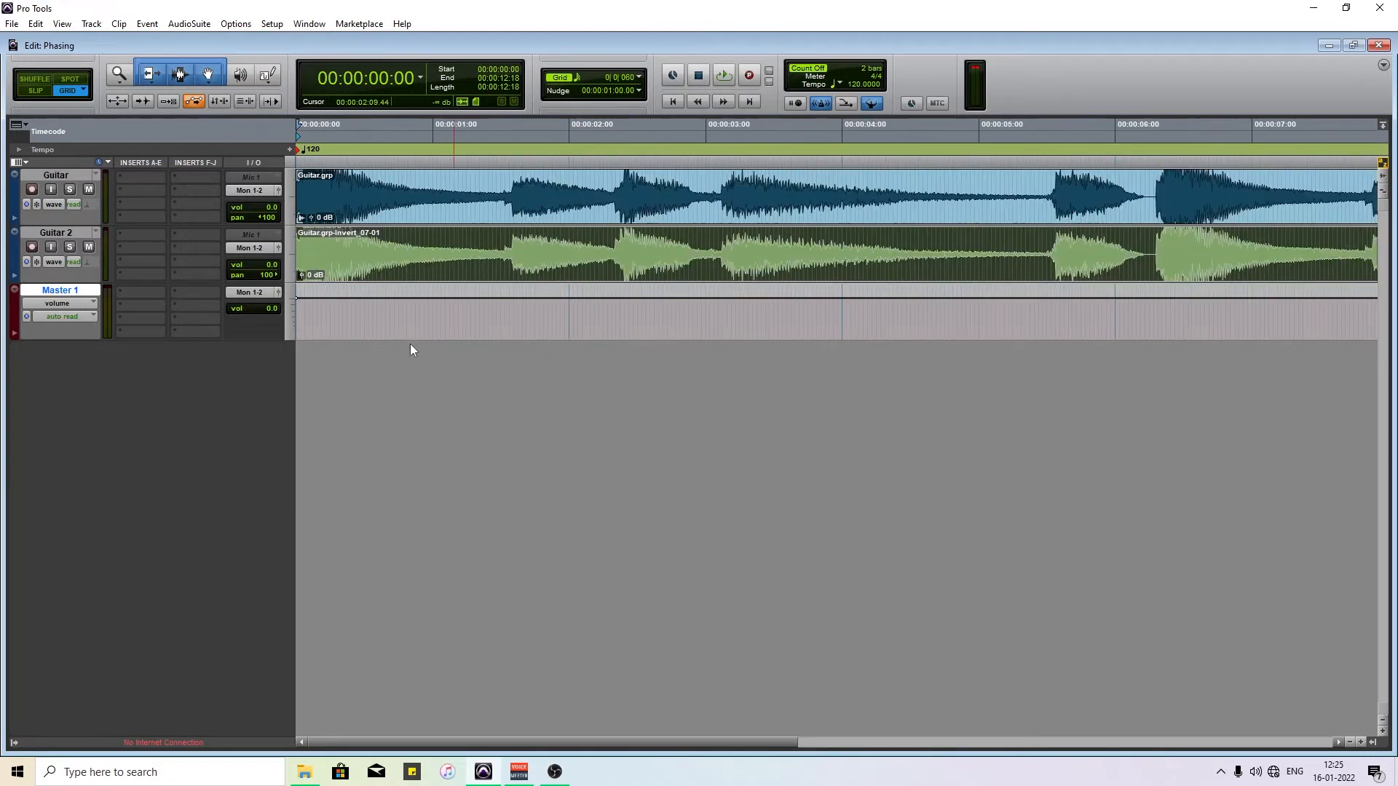
{"action": "key", "text": "t"}
{"action": "key", "text": "t"}
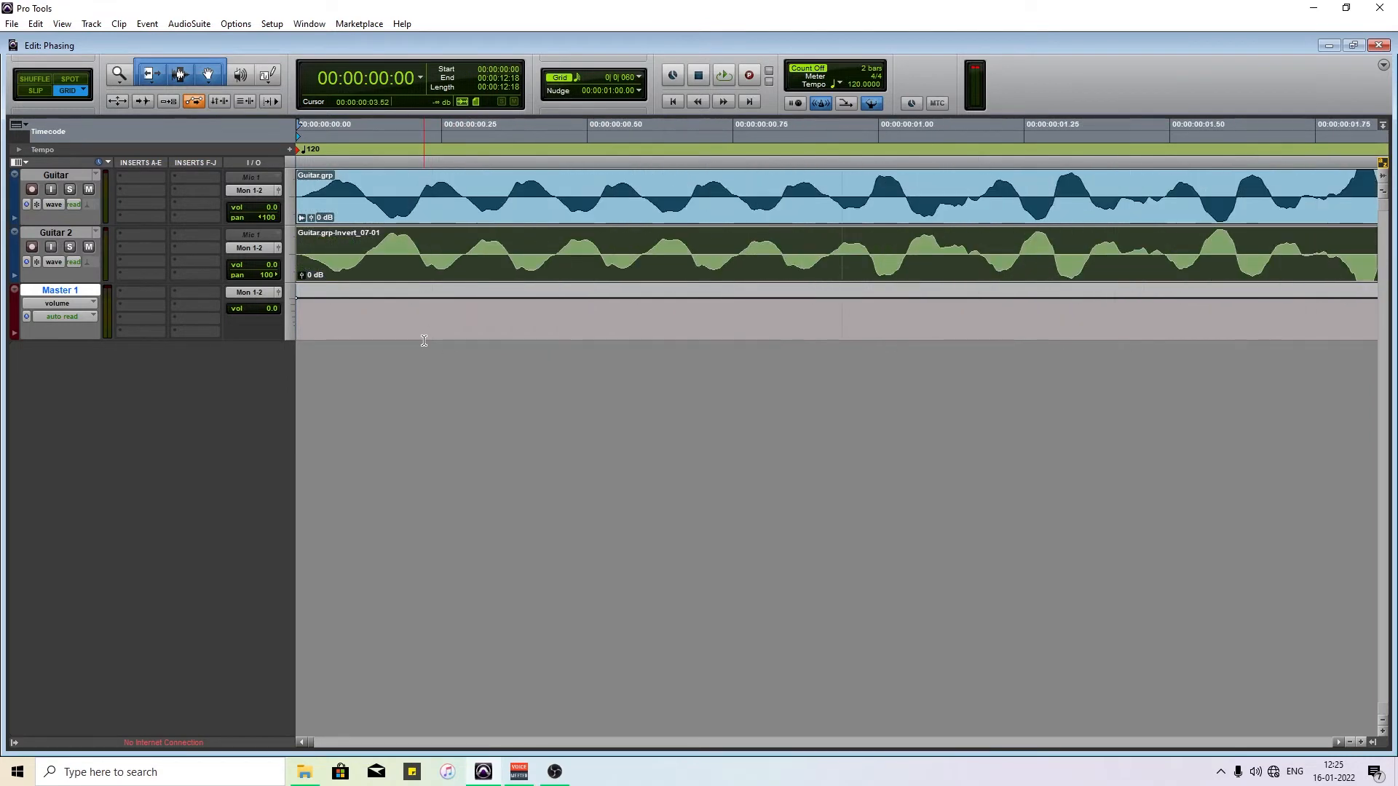
{"action": "key", "text": "t"}
{"action": "key", "text": "r"}
{"action": "key", "text": "space"}
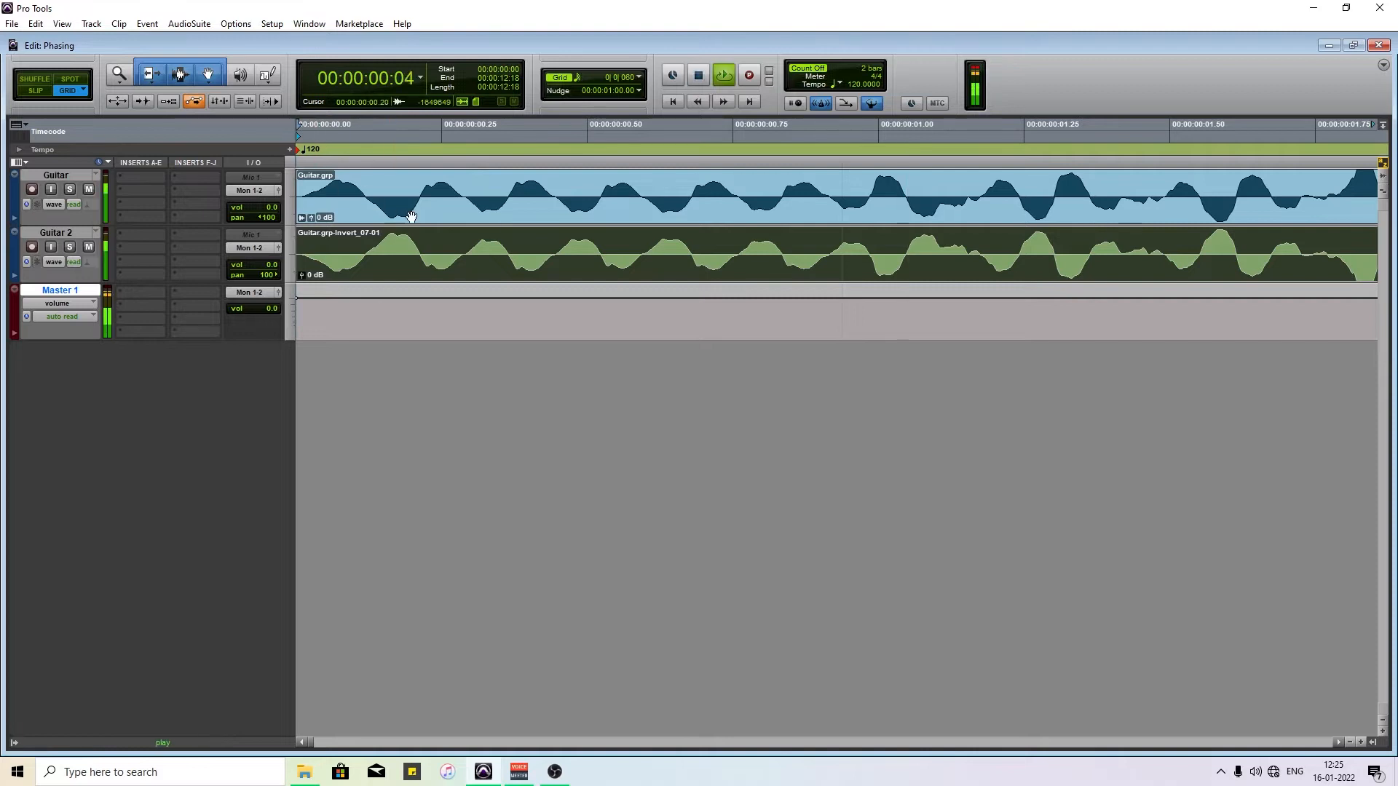
{"action": "key", "text": "space"}
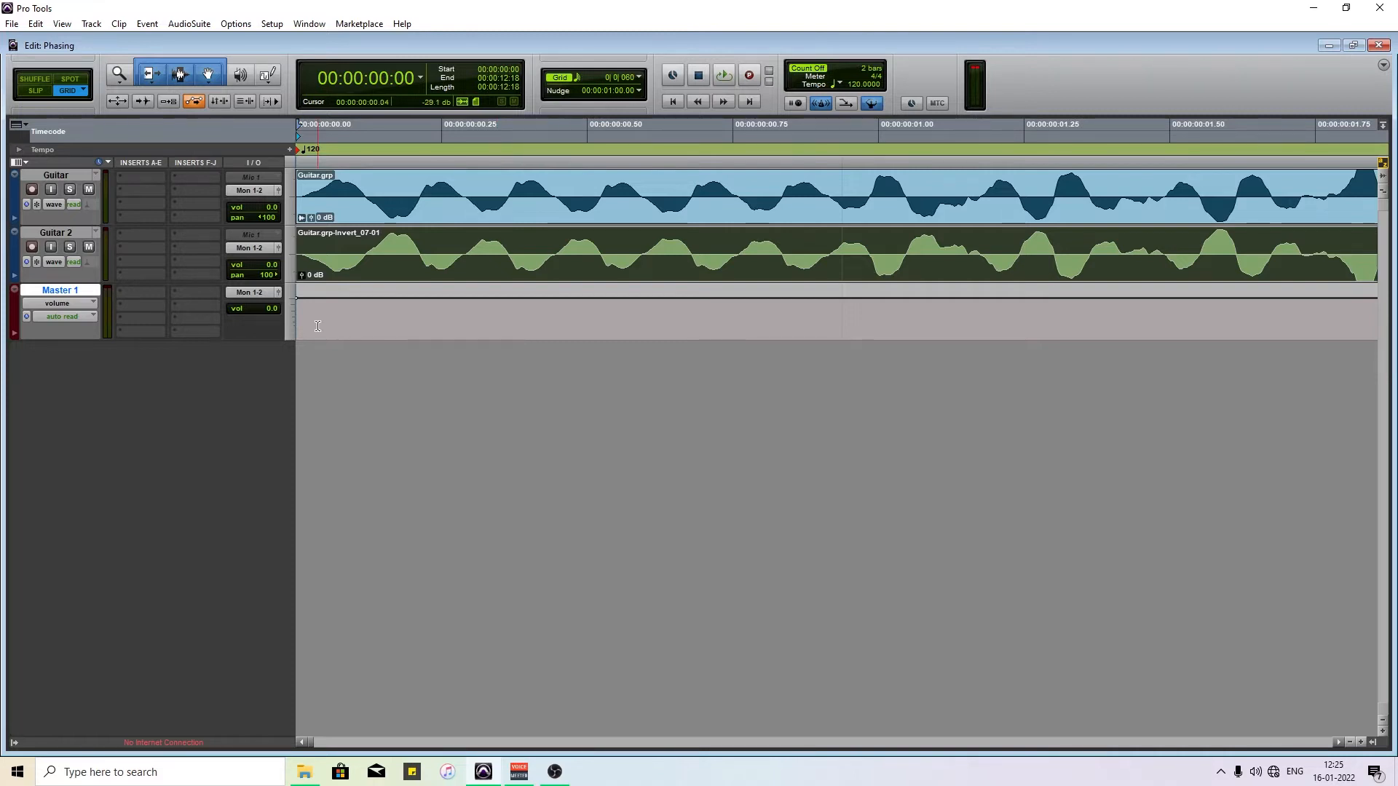
- Insert the multichannel MAAT 2BC multiCORR plug-in on the Master 1 track and move its window clear of the track controls
{"action": "left_click", "coordinate": [150, 295]}
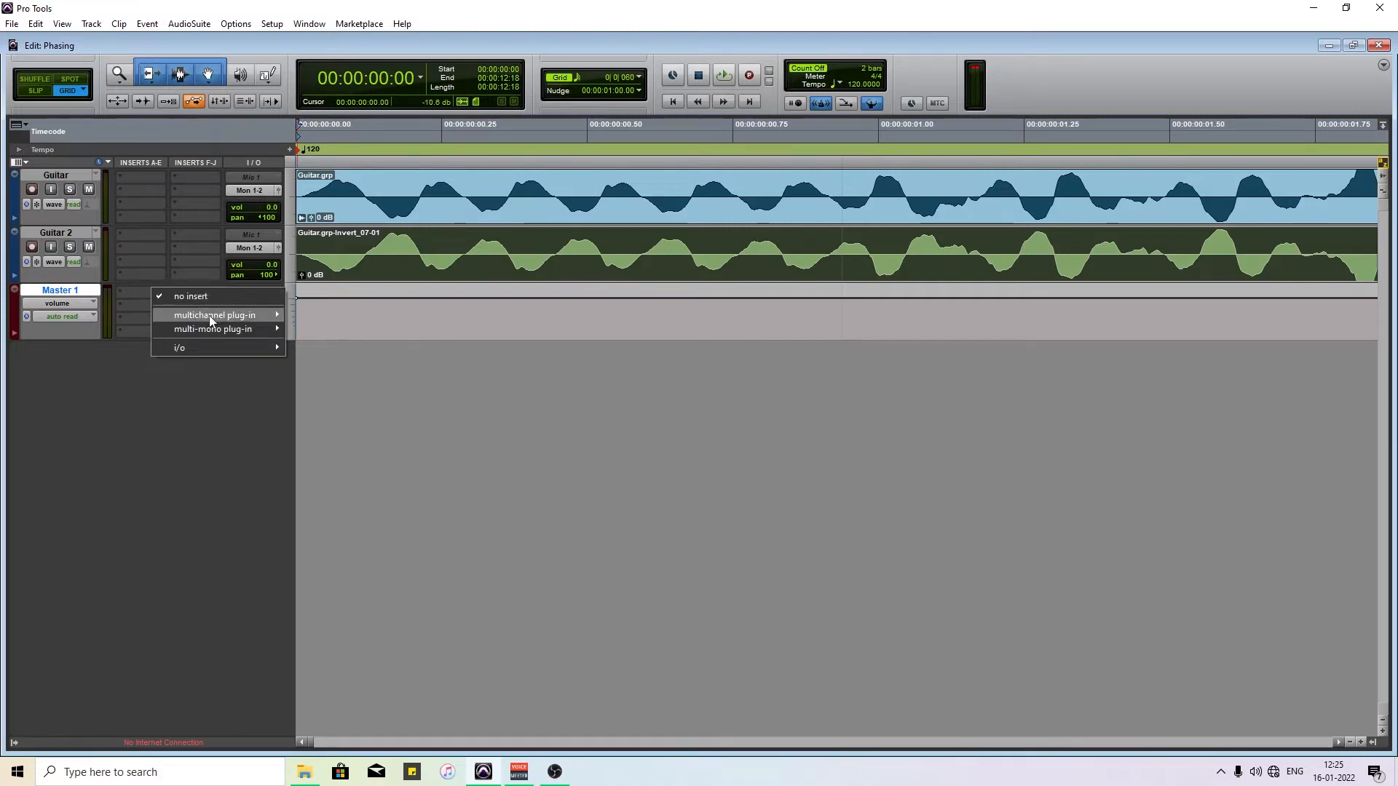
{"action": "mouse_move", "coordinate": [208, 316]}
{"action": "mouse_move", "coordinate": [335, 456]}
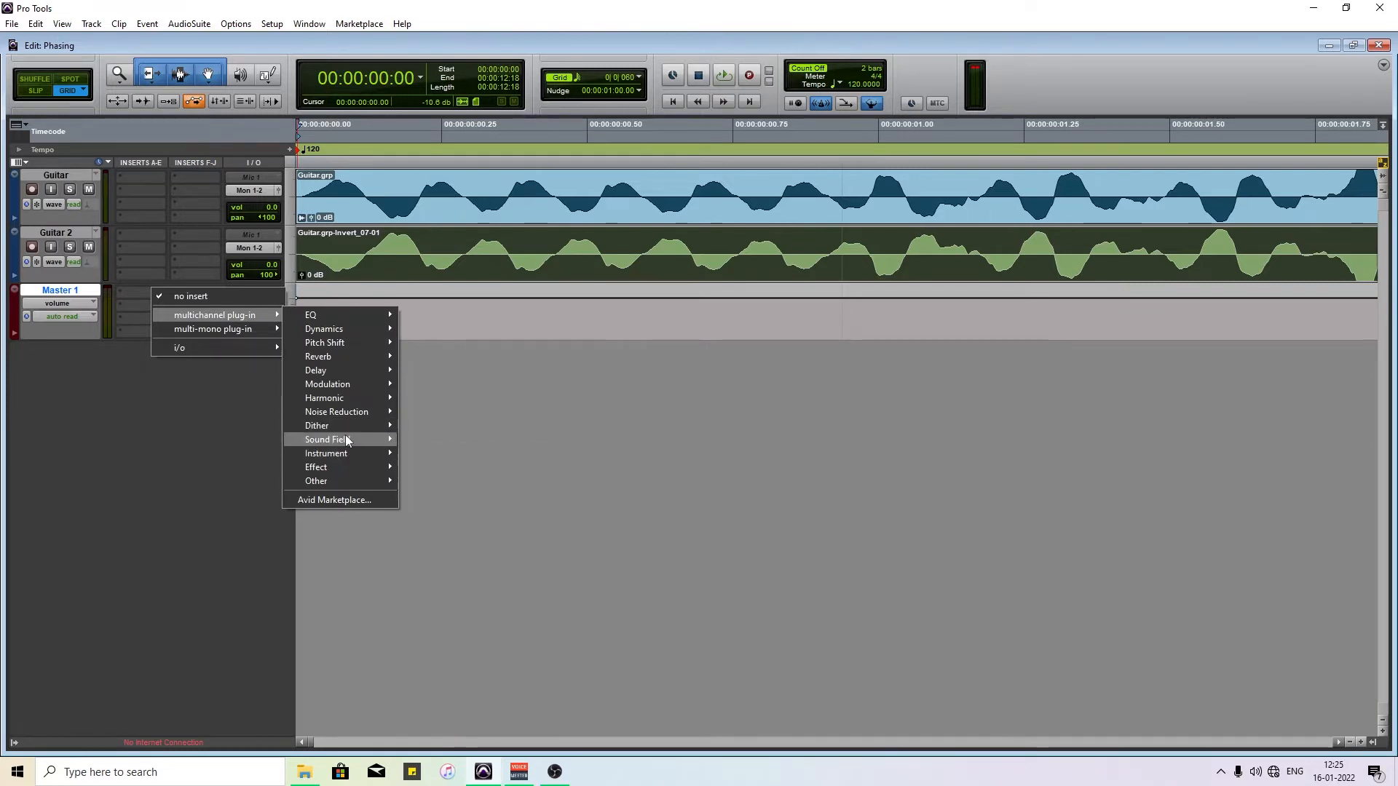
{"action": "left_click", "coordinate": [467, 522]}
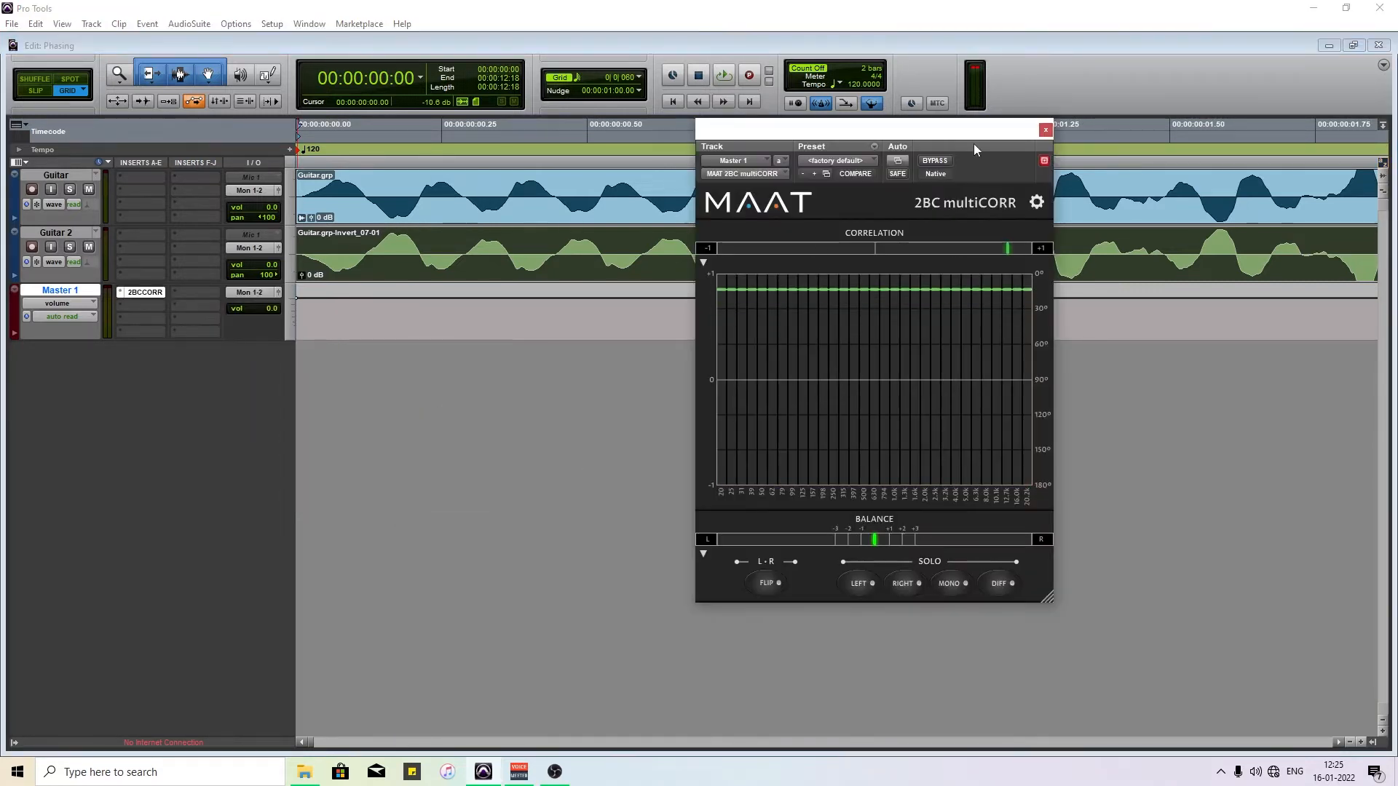
{"action": "left_click_drag", "start_coordinate": [961, 142], "coordinate": [1070, 192]}
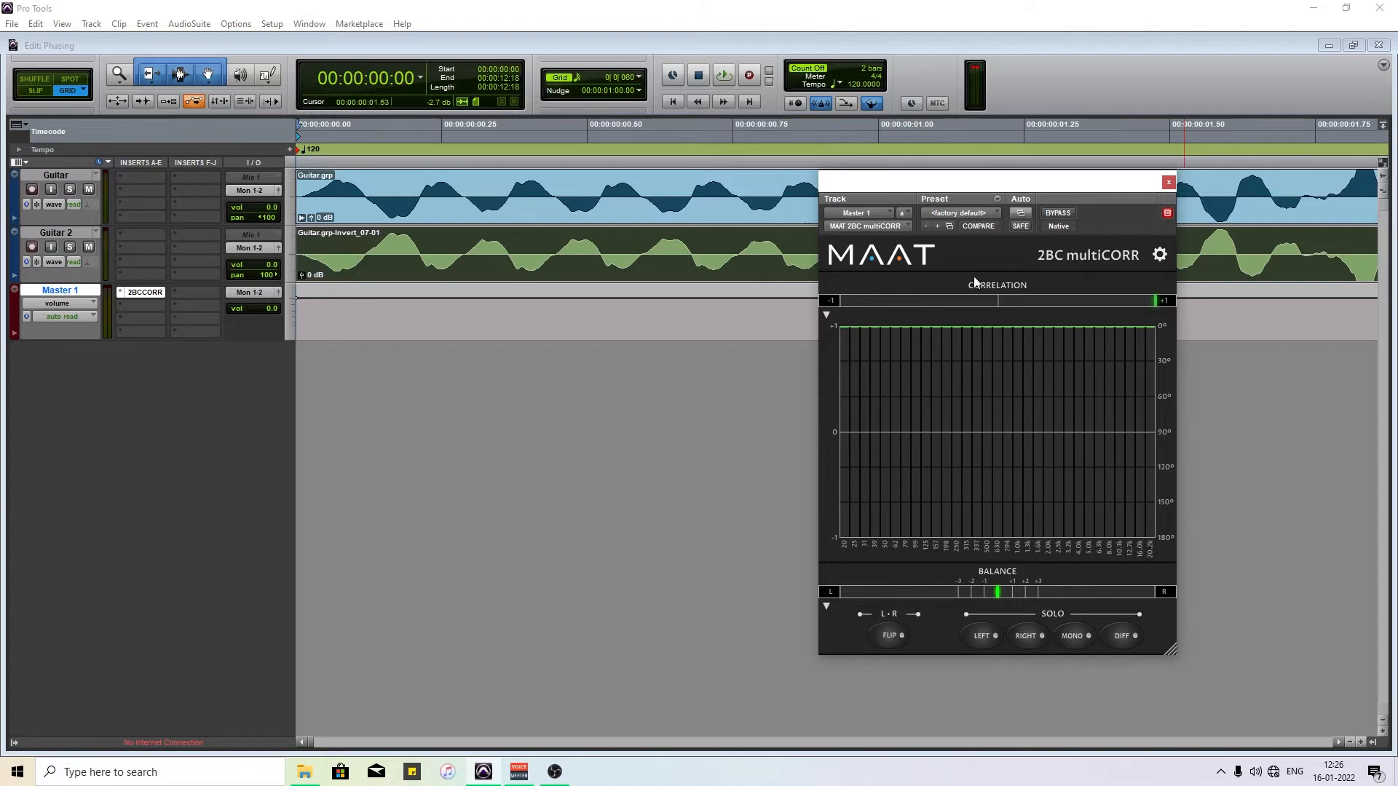
- Play the hard-panned tracks to check their correlation on the Master 1 meter, and stop playback
{"action": "key", "text": "space"}
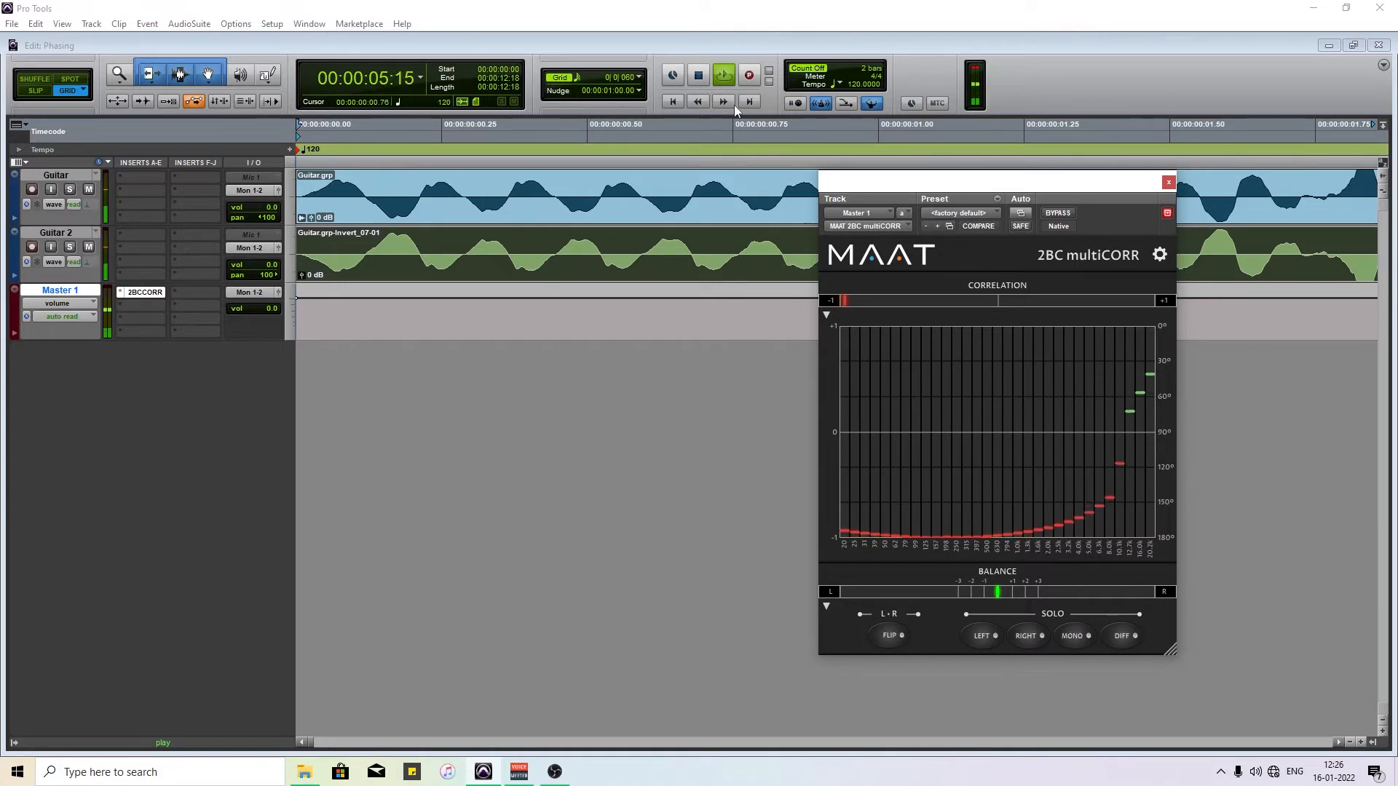
{"action": "key", "text": "space"}
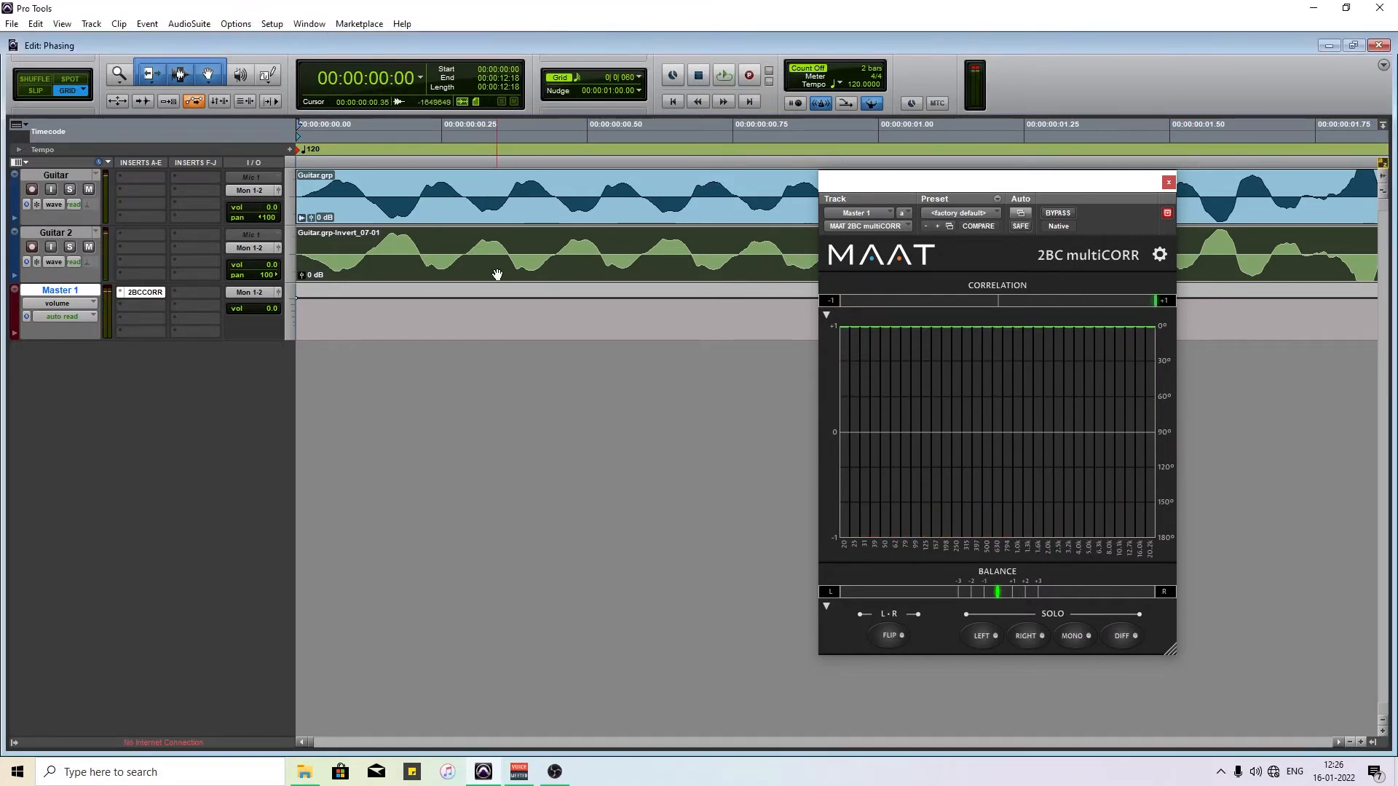
- Render the AudioSuite Invert effect on the Guitar 2 clip, with its window moved off the meter, and play both tracks
{"action": "left_click", "coordinate": [140, 25]}
{"action": "mouse_move", "coordinate": [191, 27]}
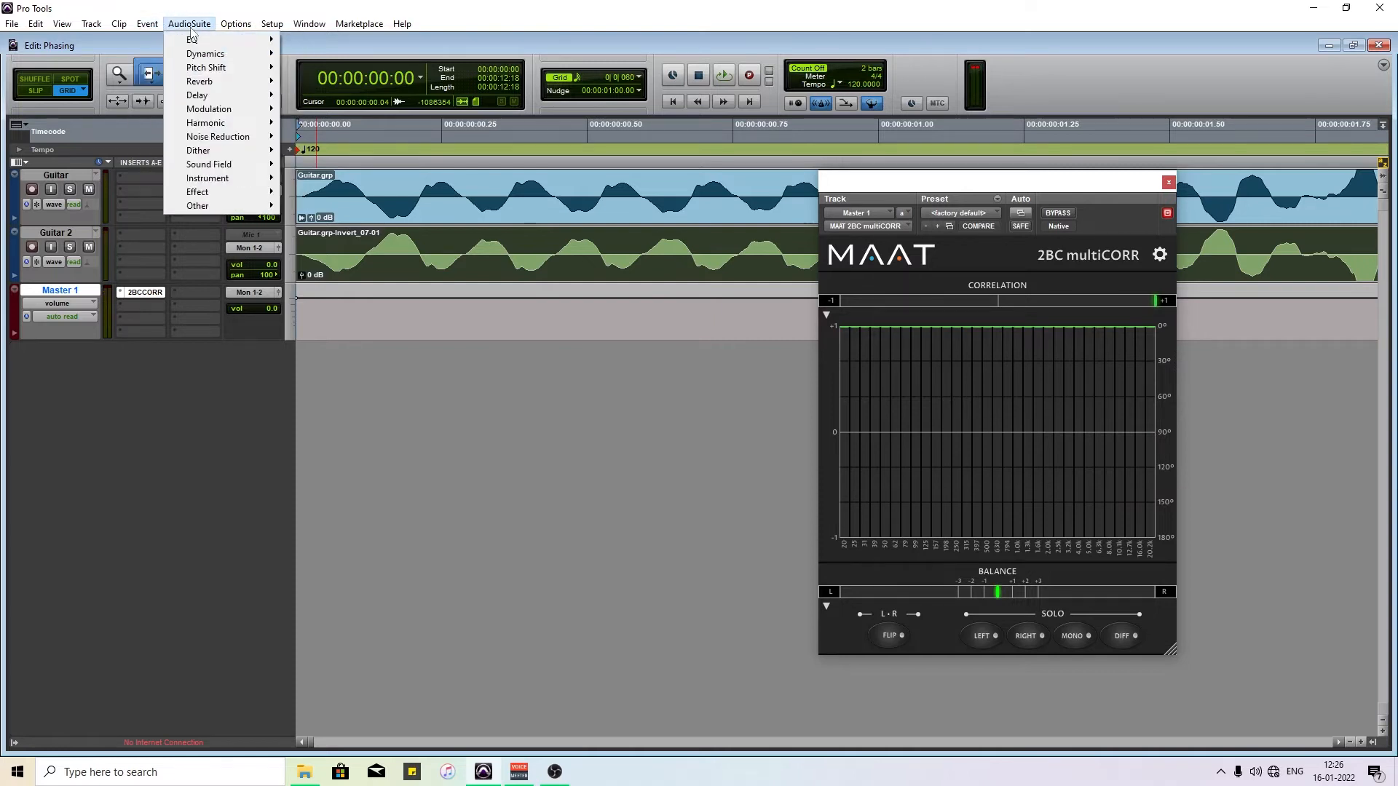
{"action": "mouse_move", "coordinate": [229, 206]}
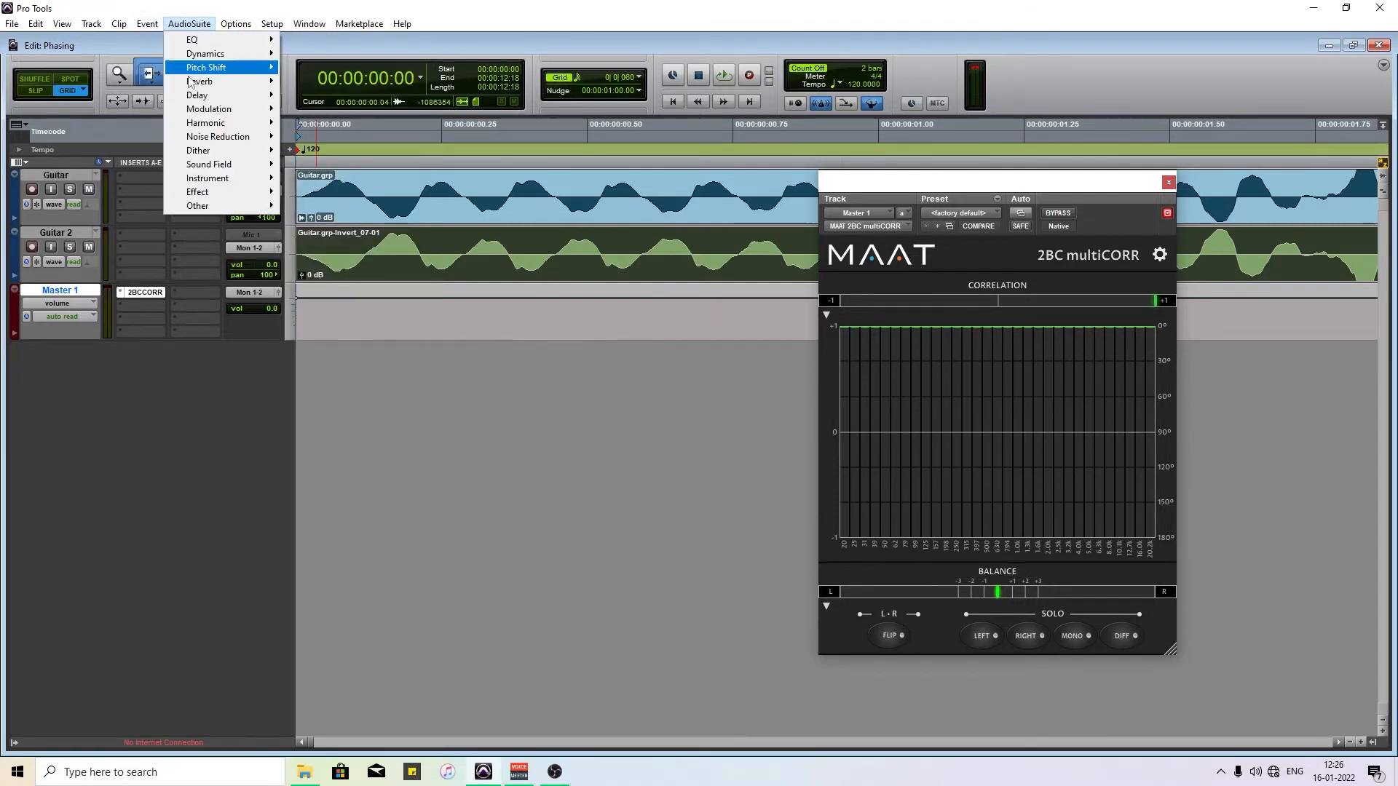
{"action": "left_click", "coordinate": [364, 255]}
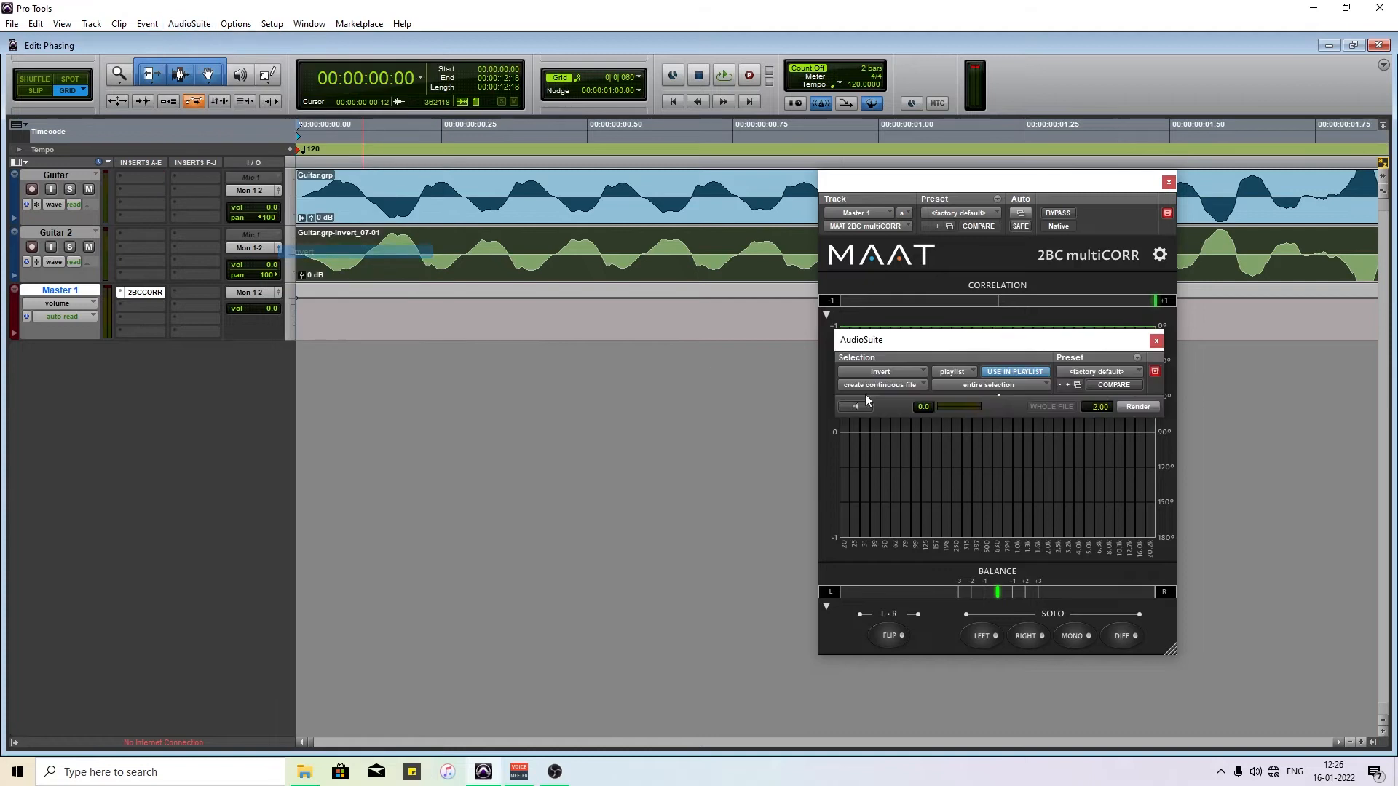
{"action": "left_click_drag", "start_coordinate": [1066, 333], "coordinate": [488, 275]}
{"action": "left_click", "coordinate": [564, 345]}
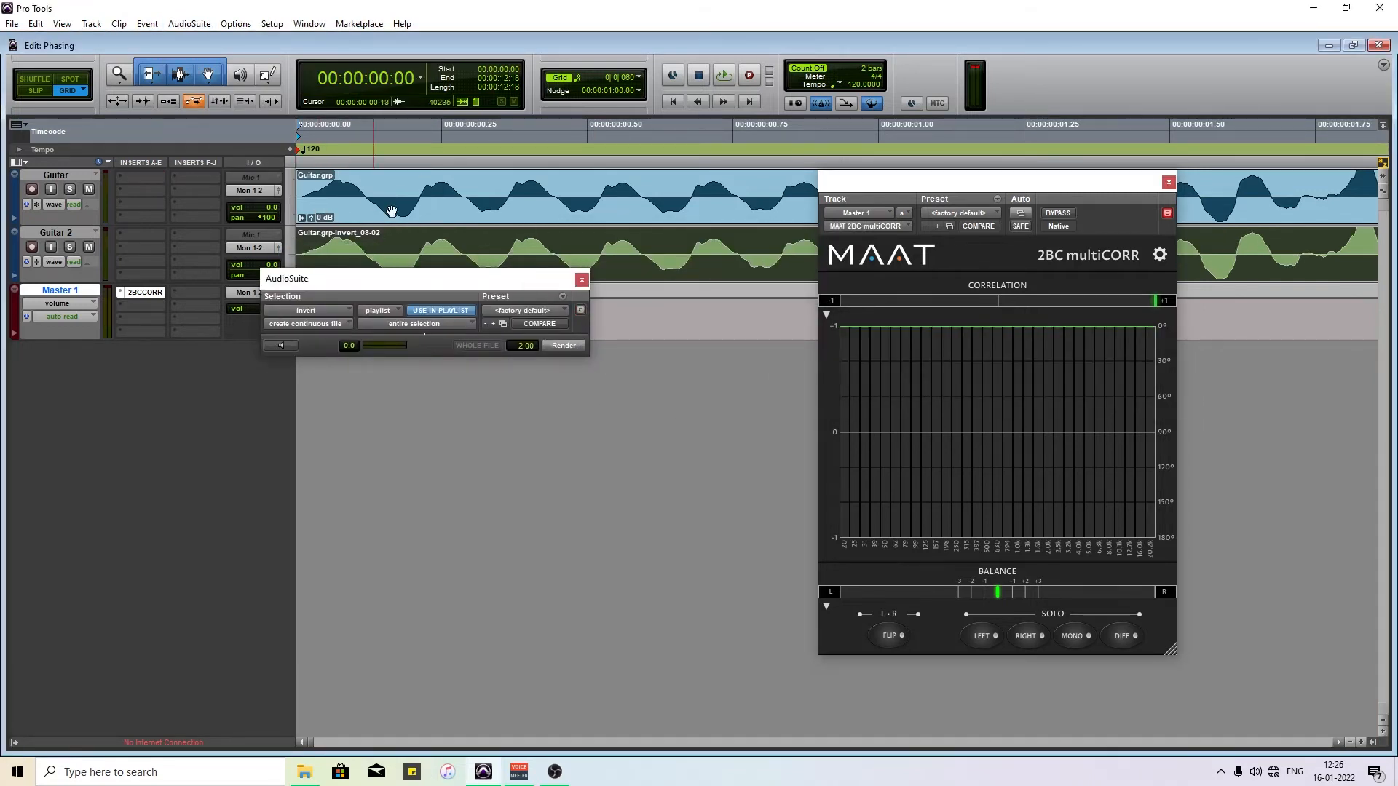
{"action": "key", "text": "space"}
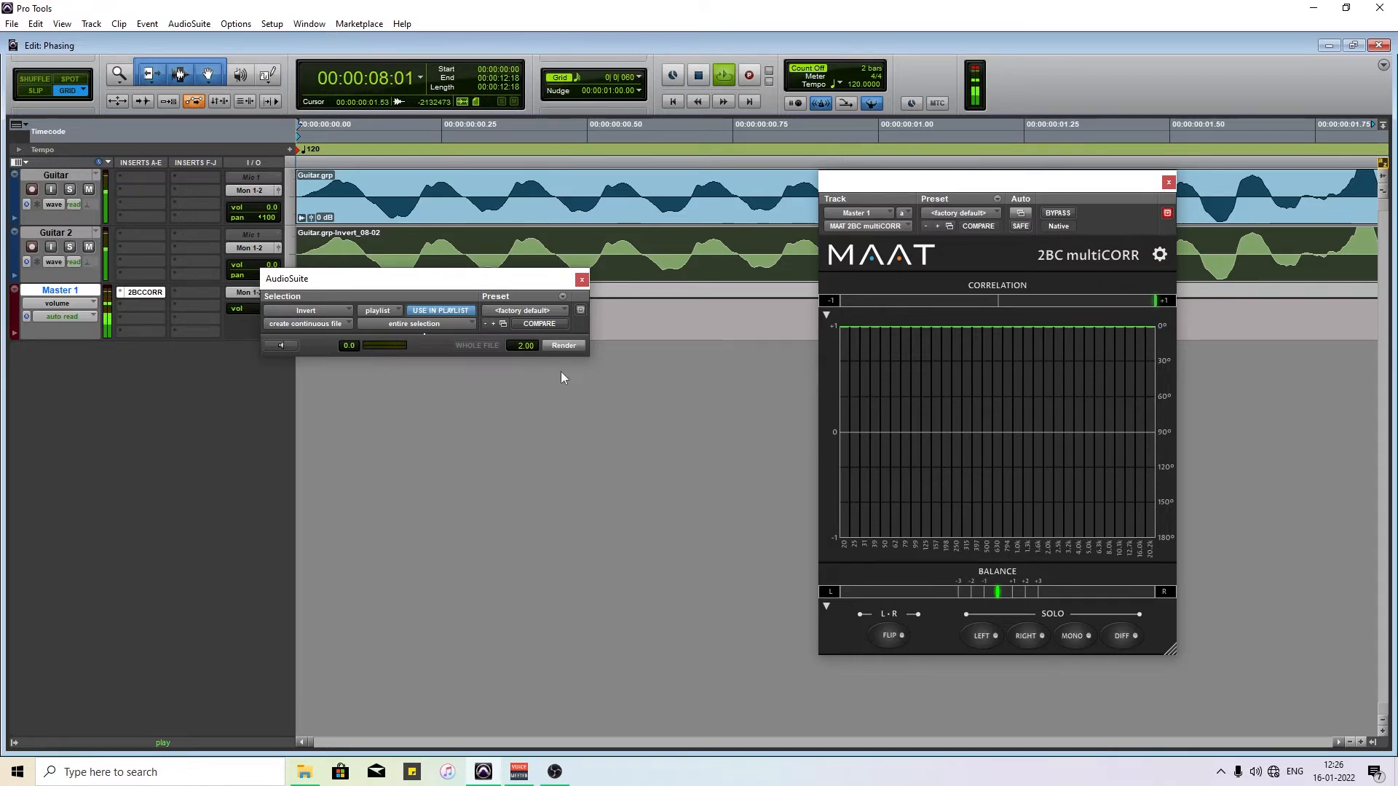
- Invert the Guitar 2 clip again, play both tracks against the correlation meter, and invert the clip back
{"action": "left_click", "coordinate": [566, 346]}
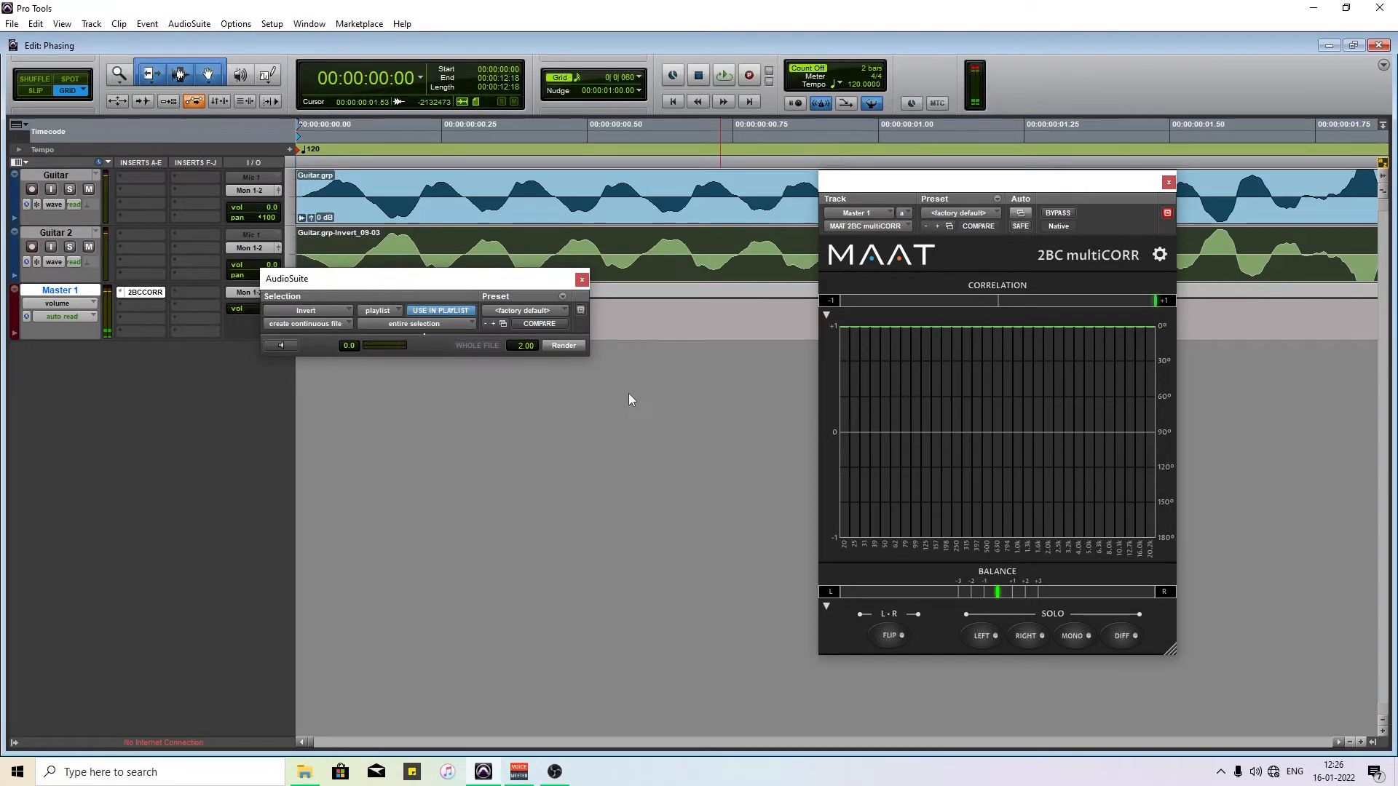
{"action": "key", "text": "space"}
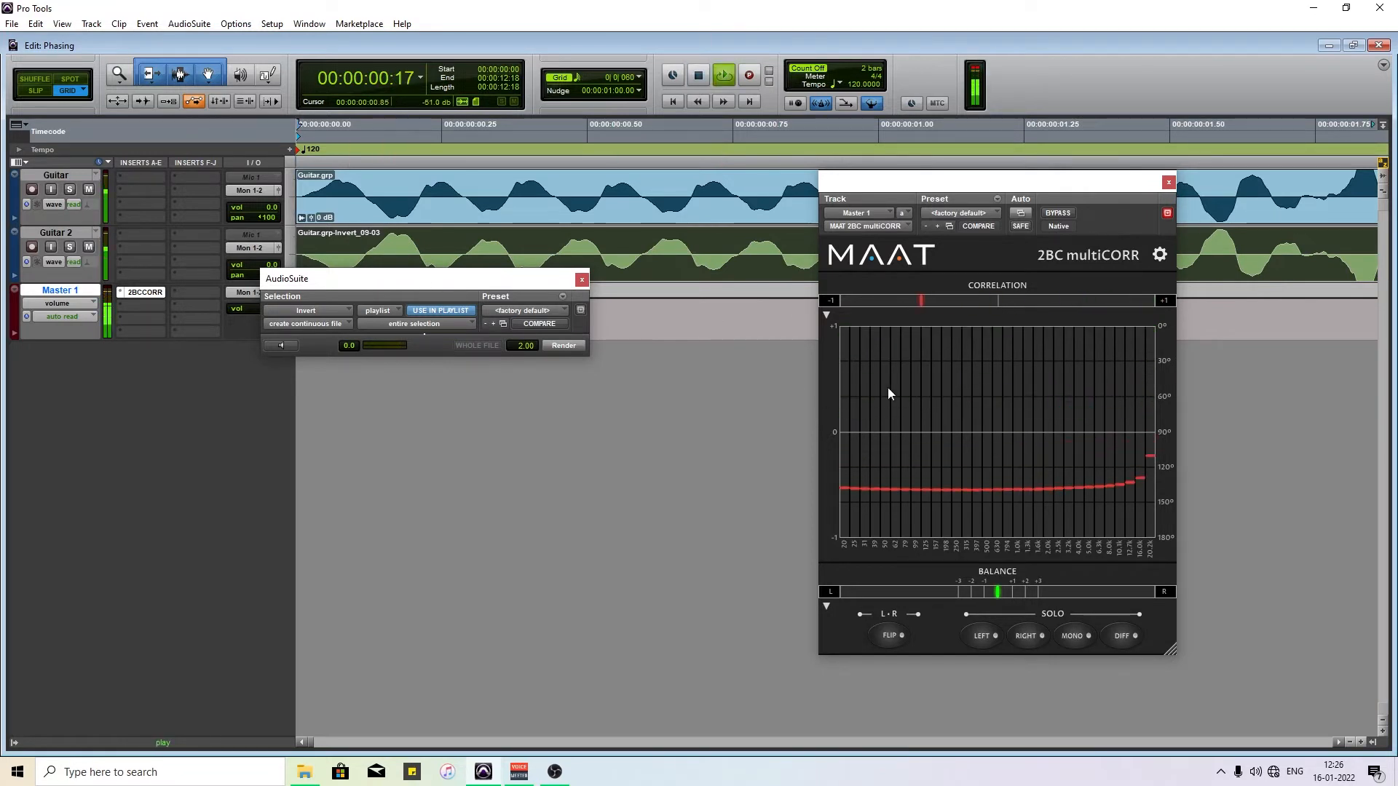
{"action": "left_click", "coordinate": [575, 345]}
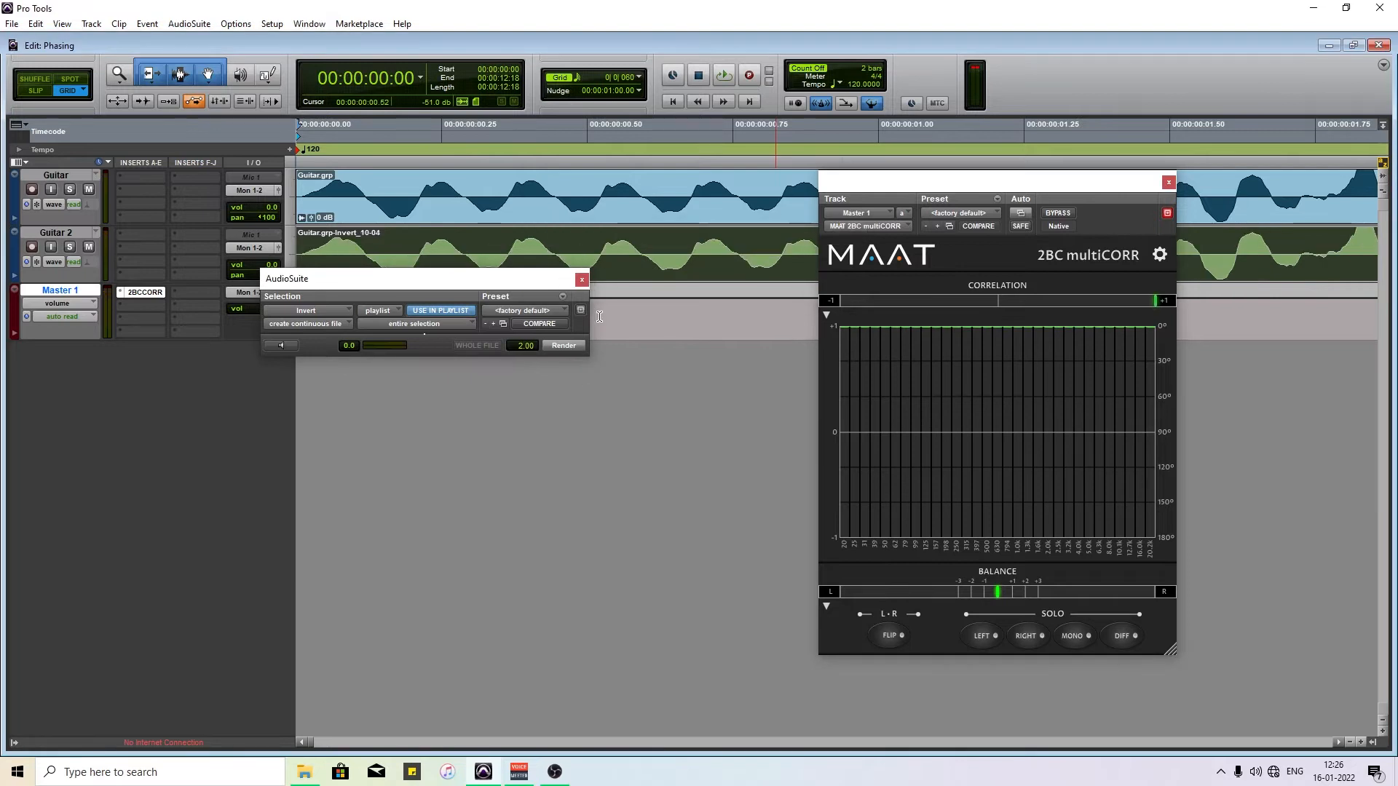
- Move the Invert window clear of the tracks and remove the MAAT 2BC multiCORR plug-in from Master 1
{"action": "left_click_drag", "start_coordinate": [524, 279], "coordinate": [542, 352]}
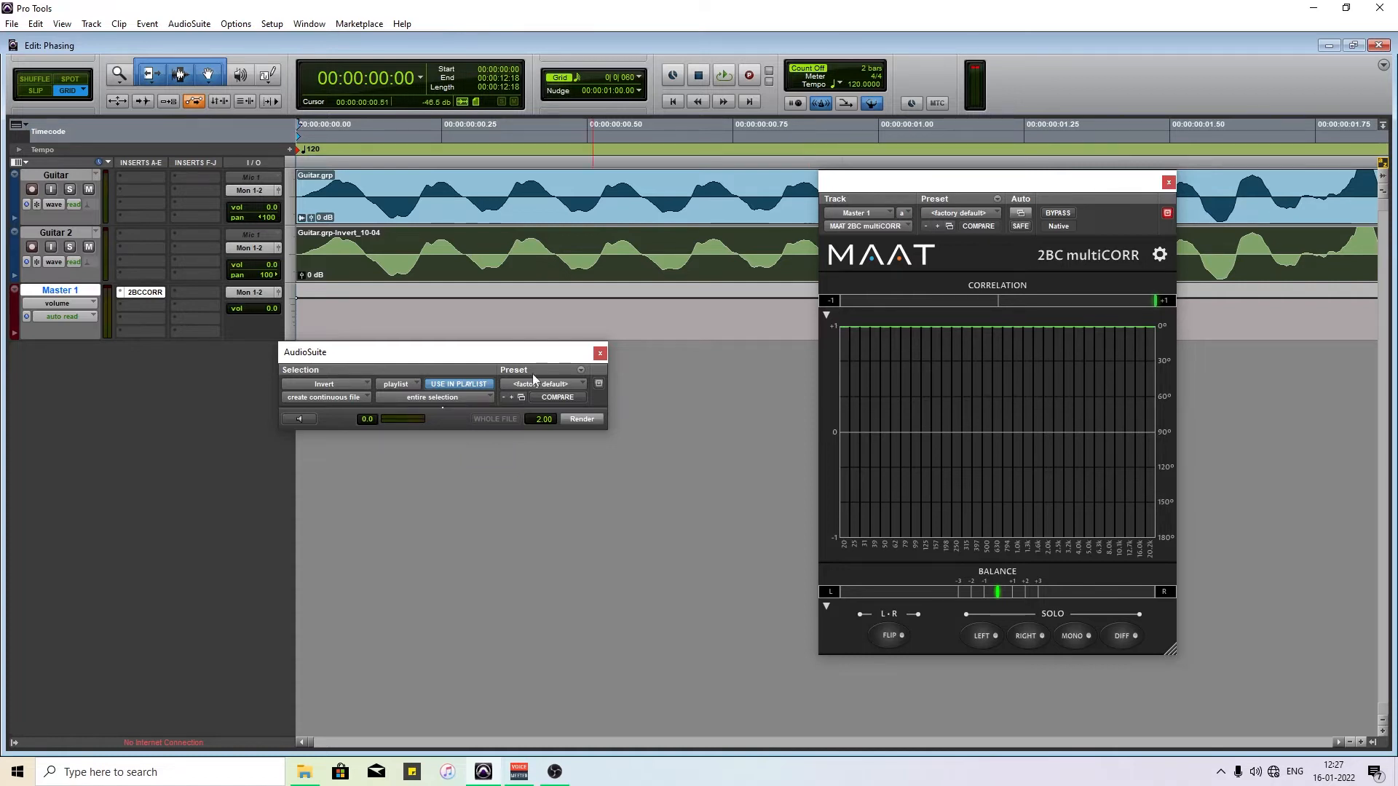
{"action": "left_click_drag", "start_coordinate": [475, 352], "coordinate": [538, 347]}
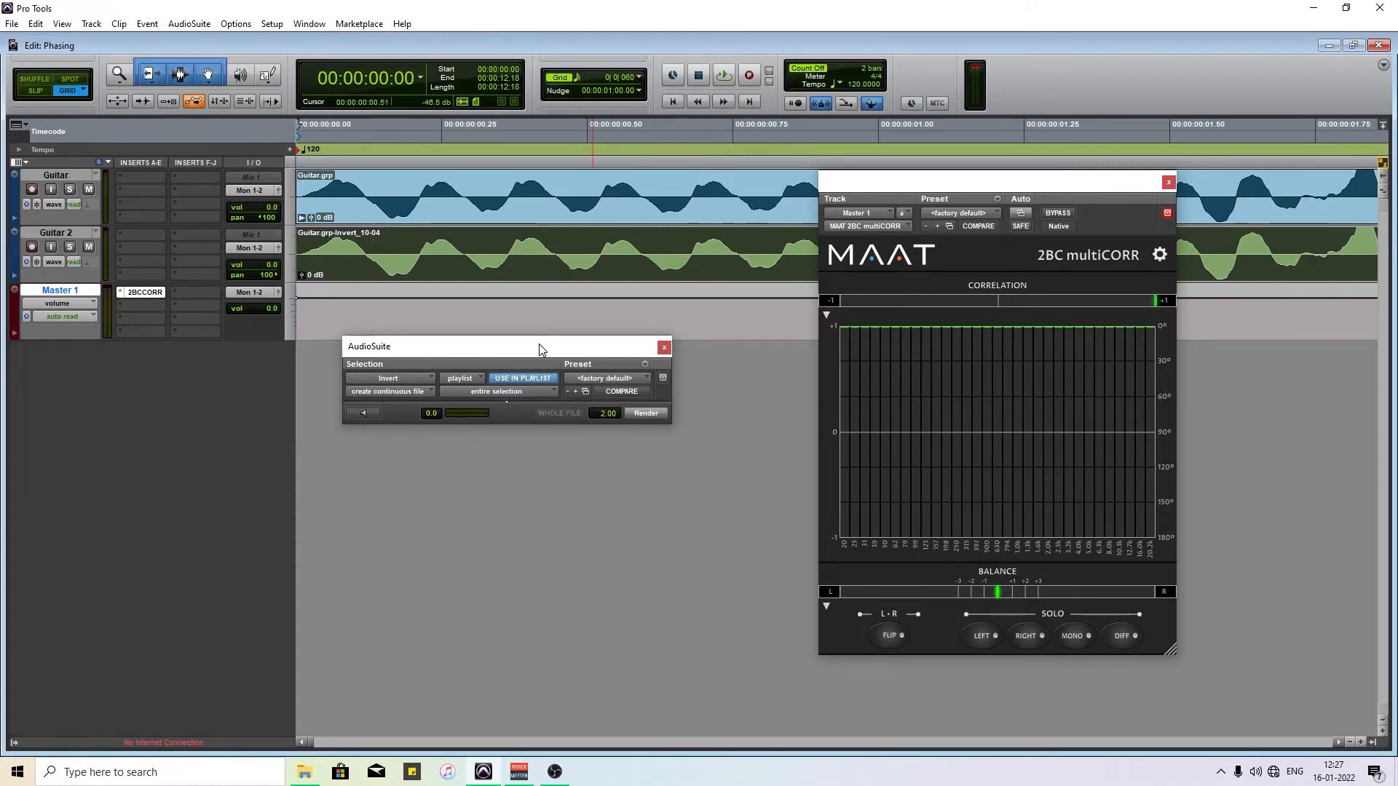
{"action": "left_click", "coordinate": [1168, 183]}
{"action": "left_click_drag", "start_coordinate": [640, 347], "coordinate": [893, 340]}
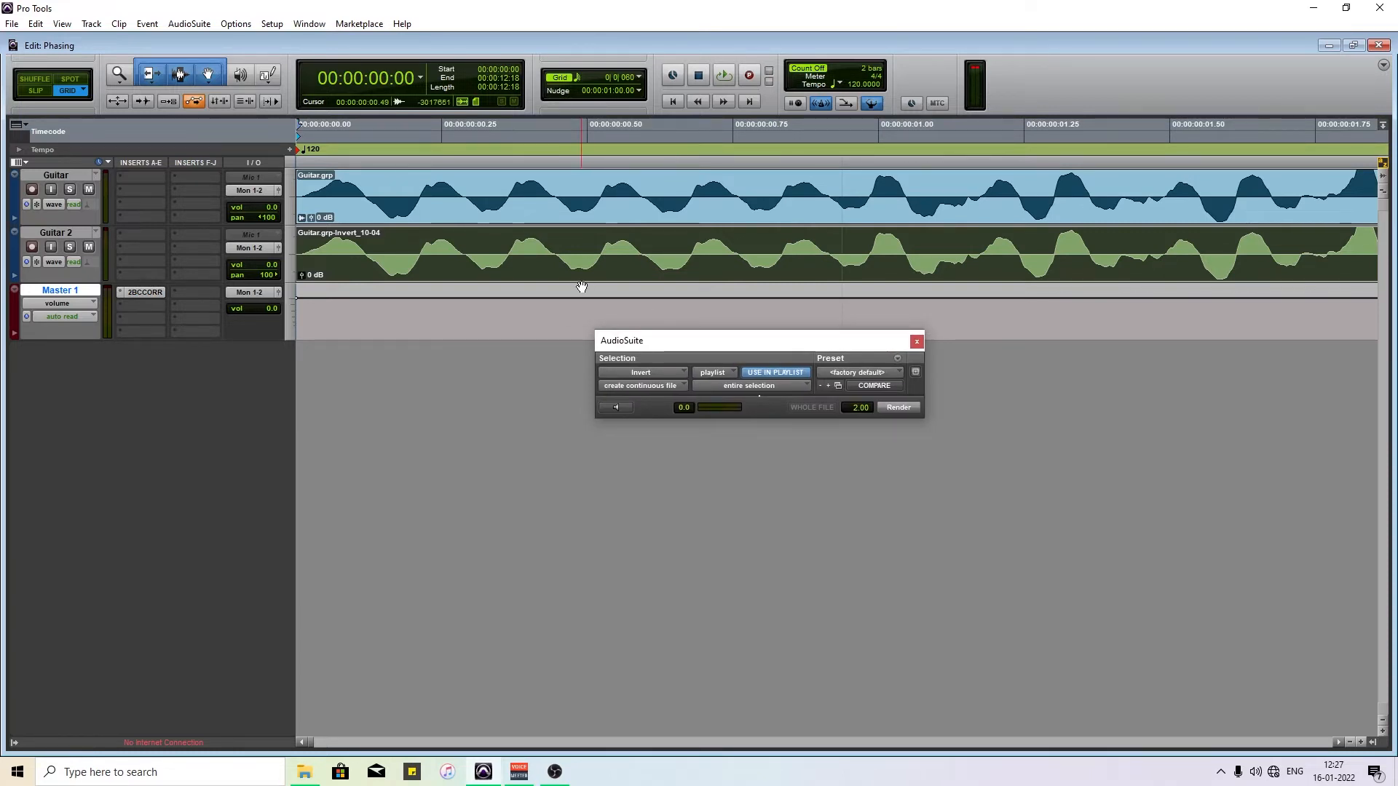
{"action": "left_click", "coordinate": [120, 291]}
{"action": "left_click", "coordinate": [134, 294]}
- In the mixer, insert the multichannel S1 Imager (stereo) on Master 1 and reposition its window
{"action": "key", "text": "ctrl+equal"}
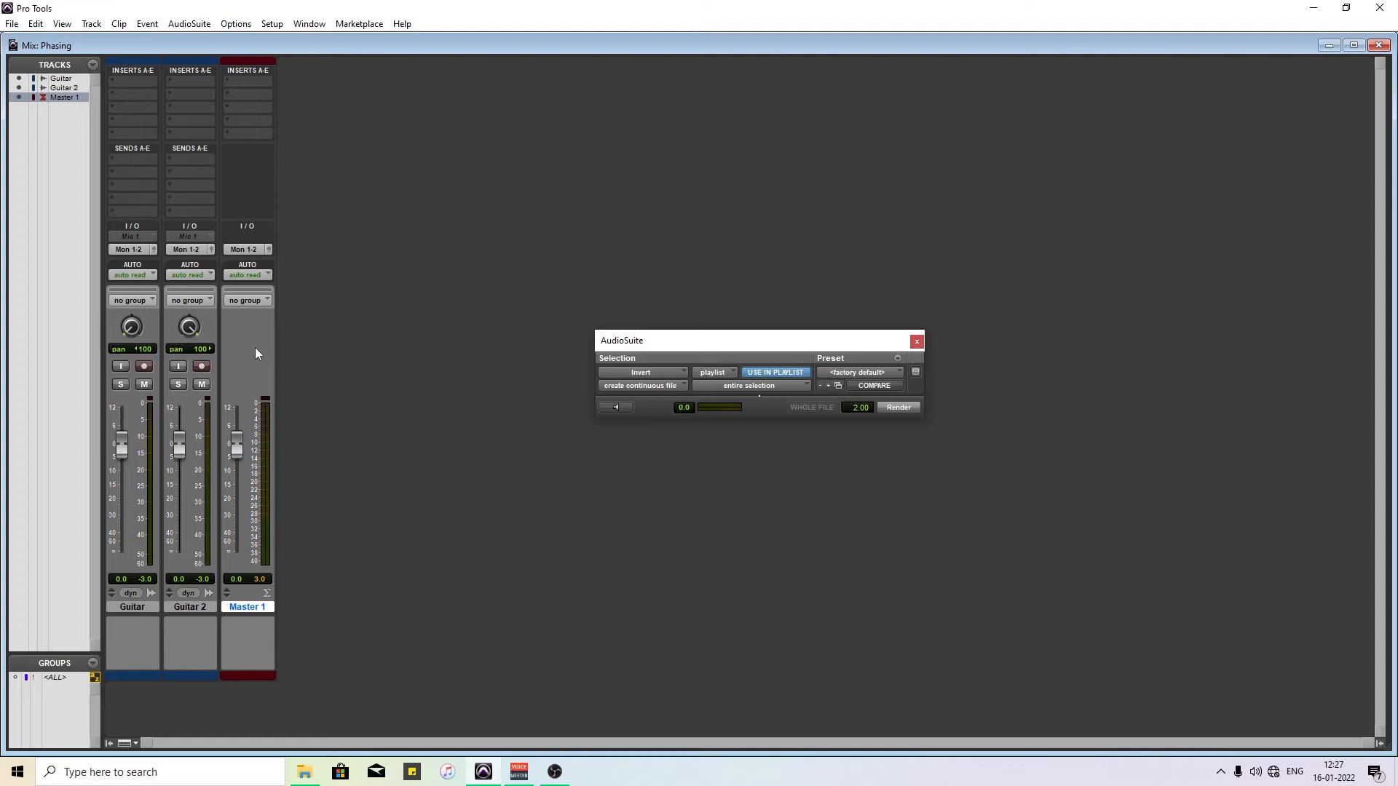
{"action": "left_click", "coordinate": [253, 81]}
{"action": "mouse_move", "coordinate": [325, 103]}
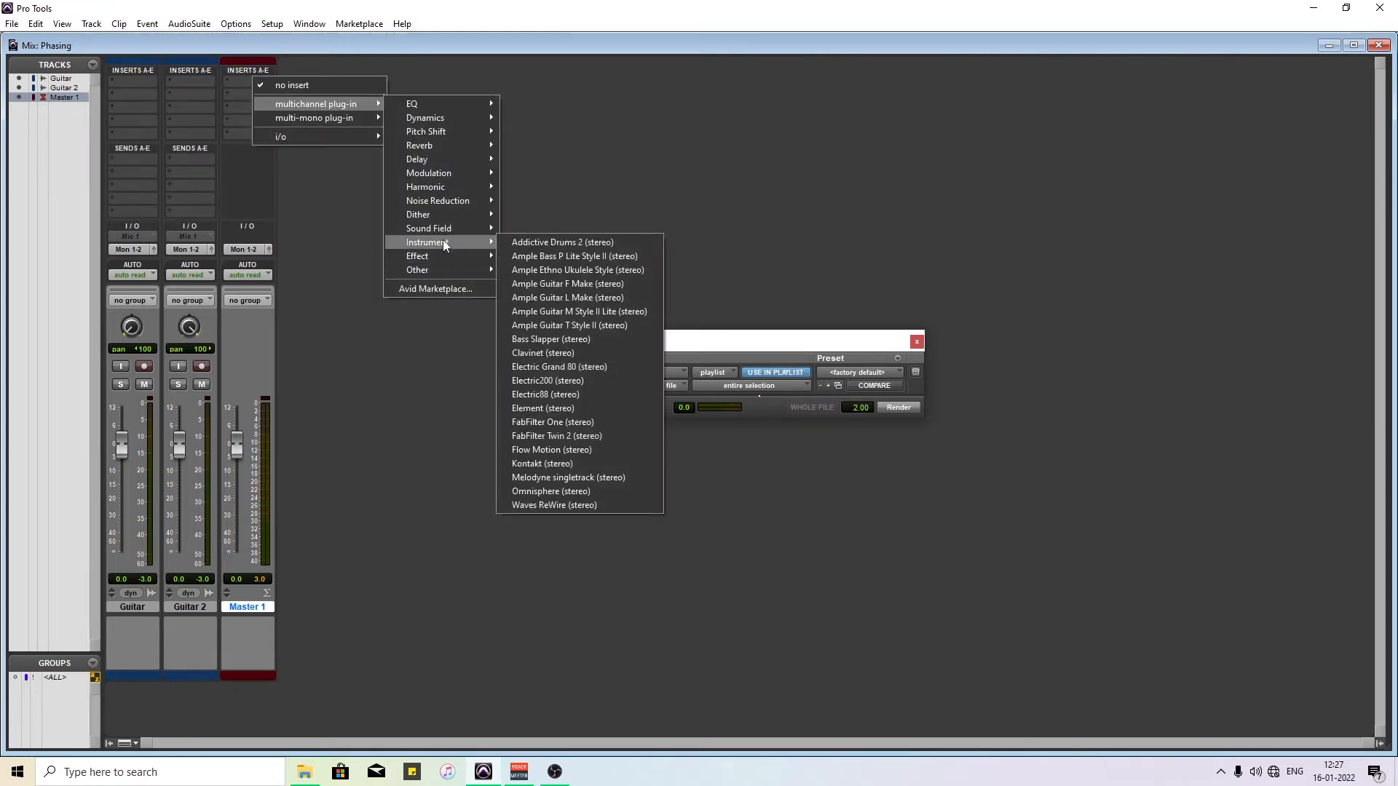
{"action": "mouse_move", "coordinate": [448, 224]}
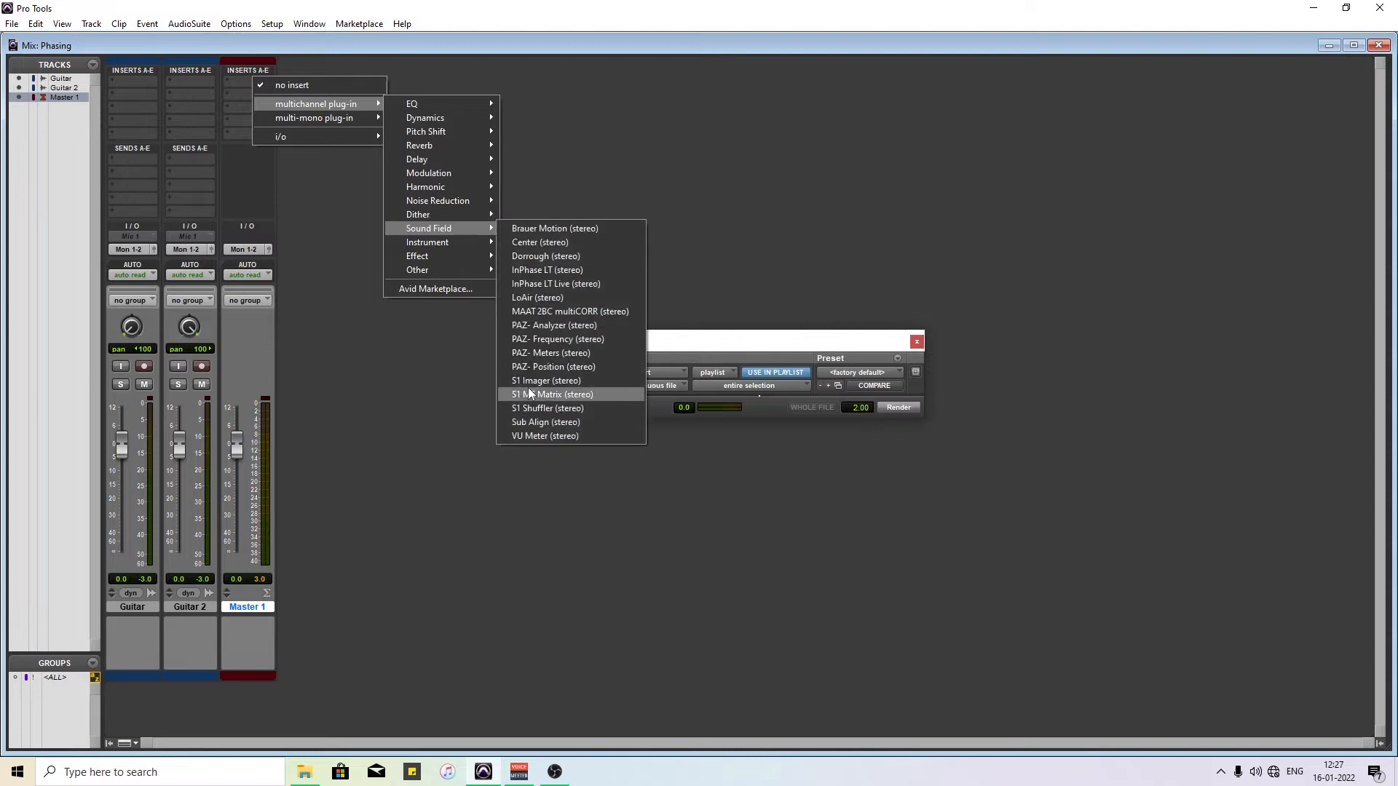
{"action": "left_click", "coordinate": [593, 380]}
{"action": "left_click_drag", "start_coordinate": [970, 187], "coordinate": [766, 127]}
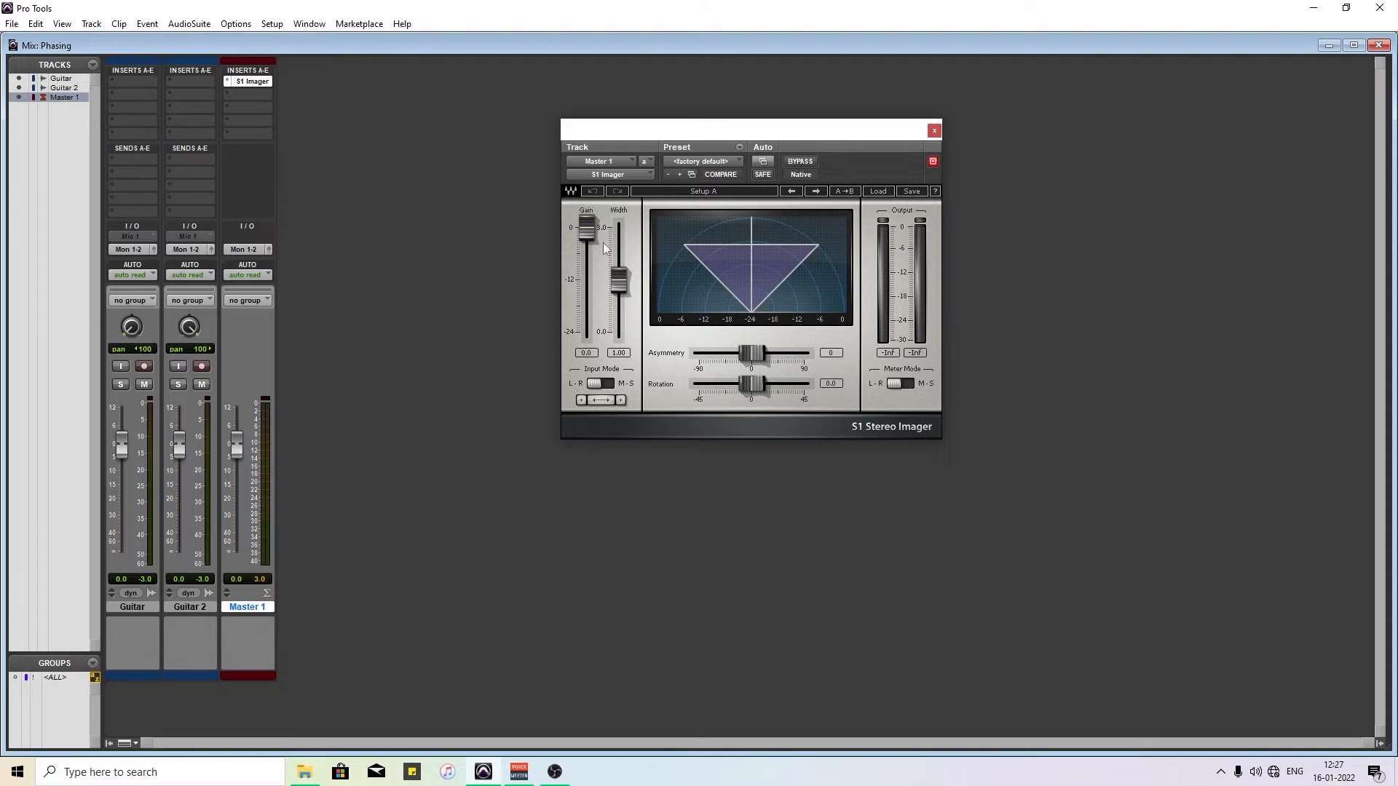
{"action": "left_click", "coordinate": [617, 294]}
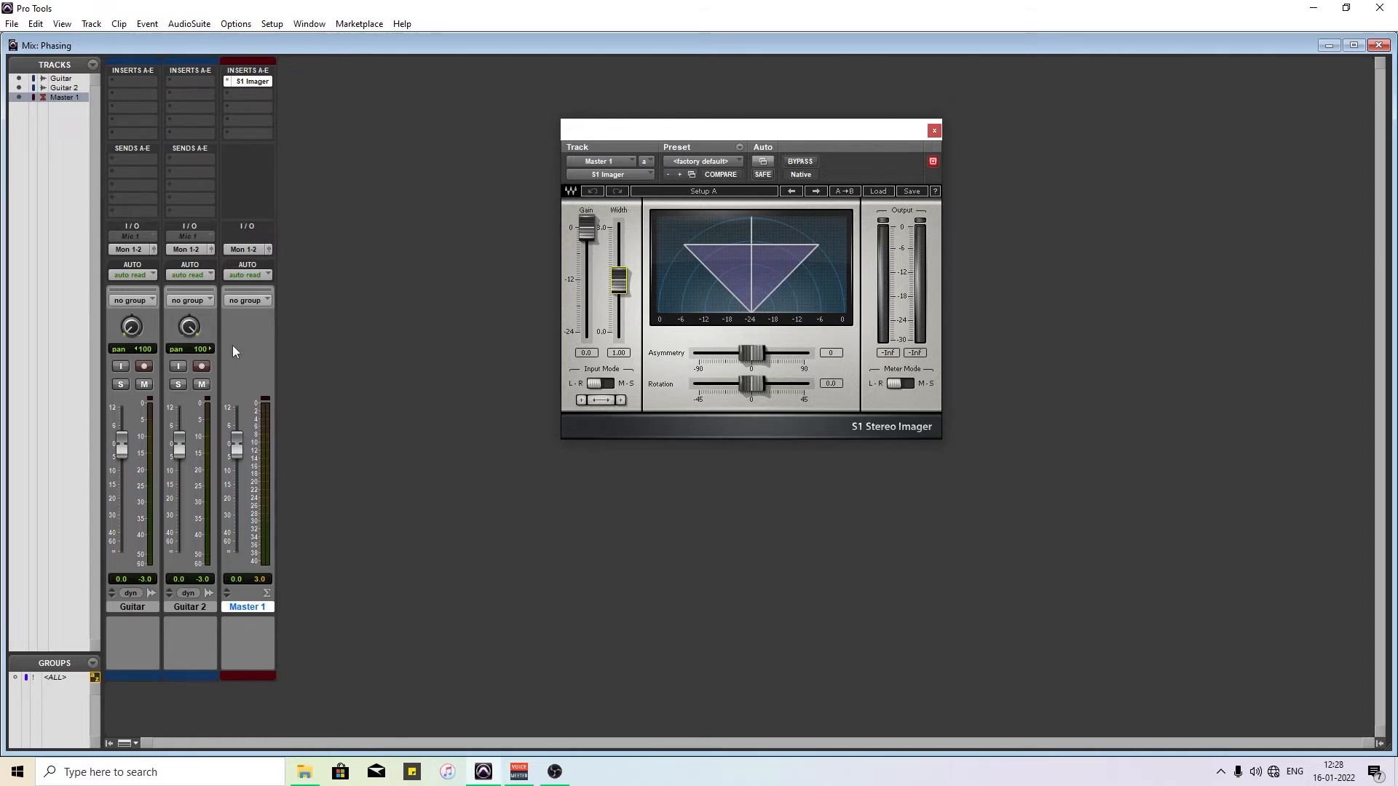
- Back in the Edit window, move the plug-in windows off the clips and render Invert on the Guitar 2 clip
{"action": "key", "text": "ctrl+equal"}
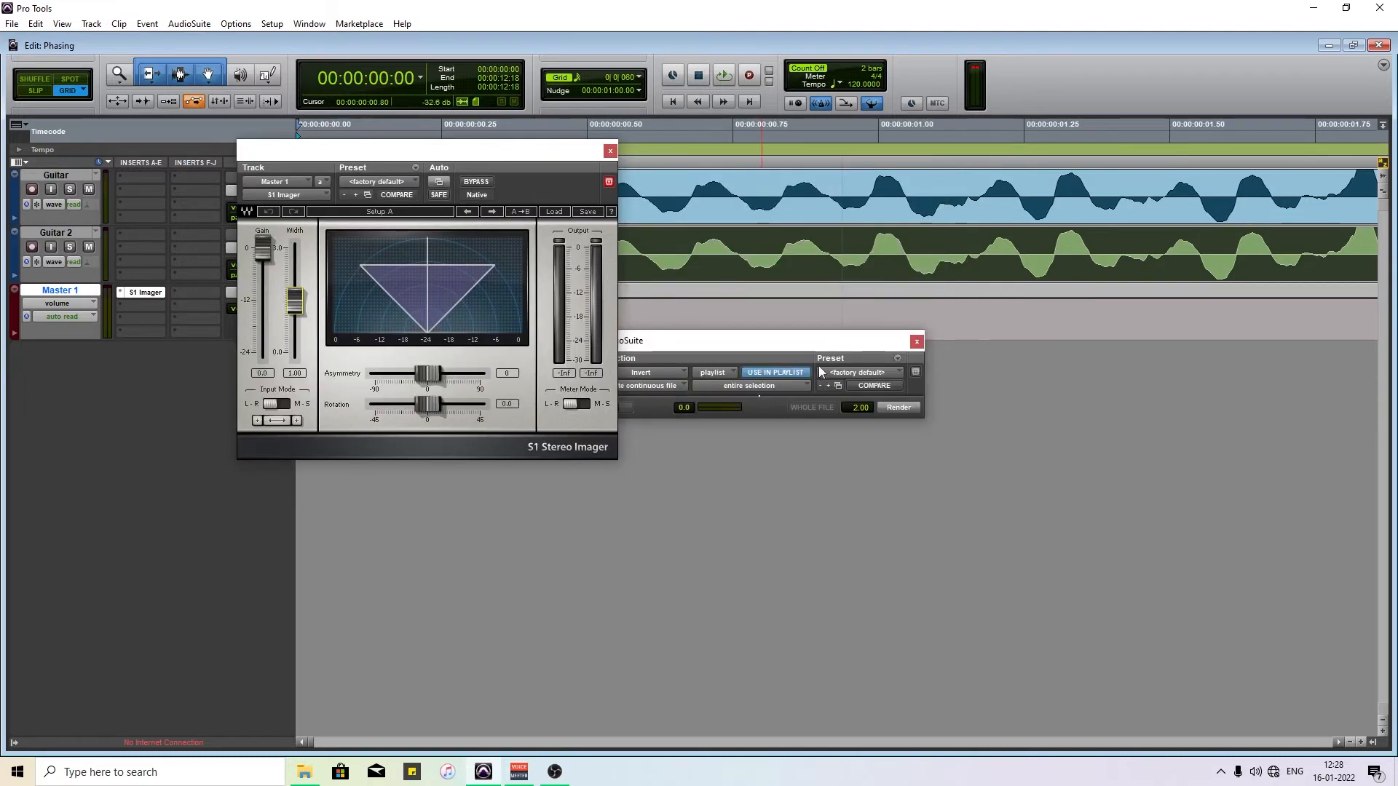
{"action": "left_click_drag", "start_coordinate": [793, 344], "coordinate": [1020, 288]}
{"action": "left_click_drag", "start_coordinate": [565, 149], "coordinate": [753, 376]}
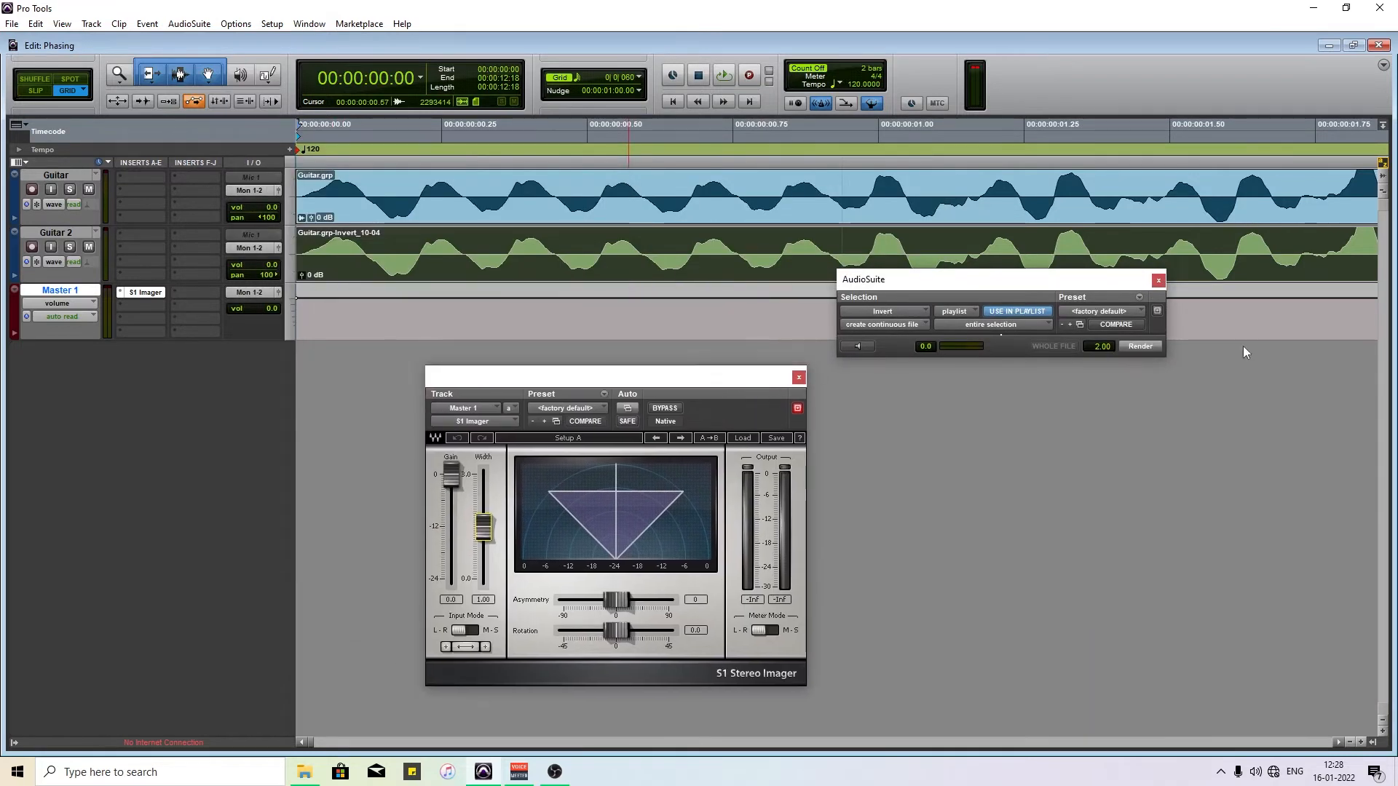
{"action": "left_click", "coordinate": [1150, 347]}
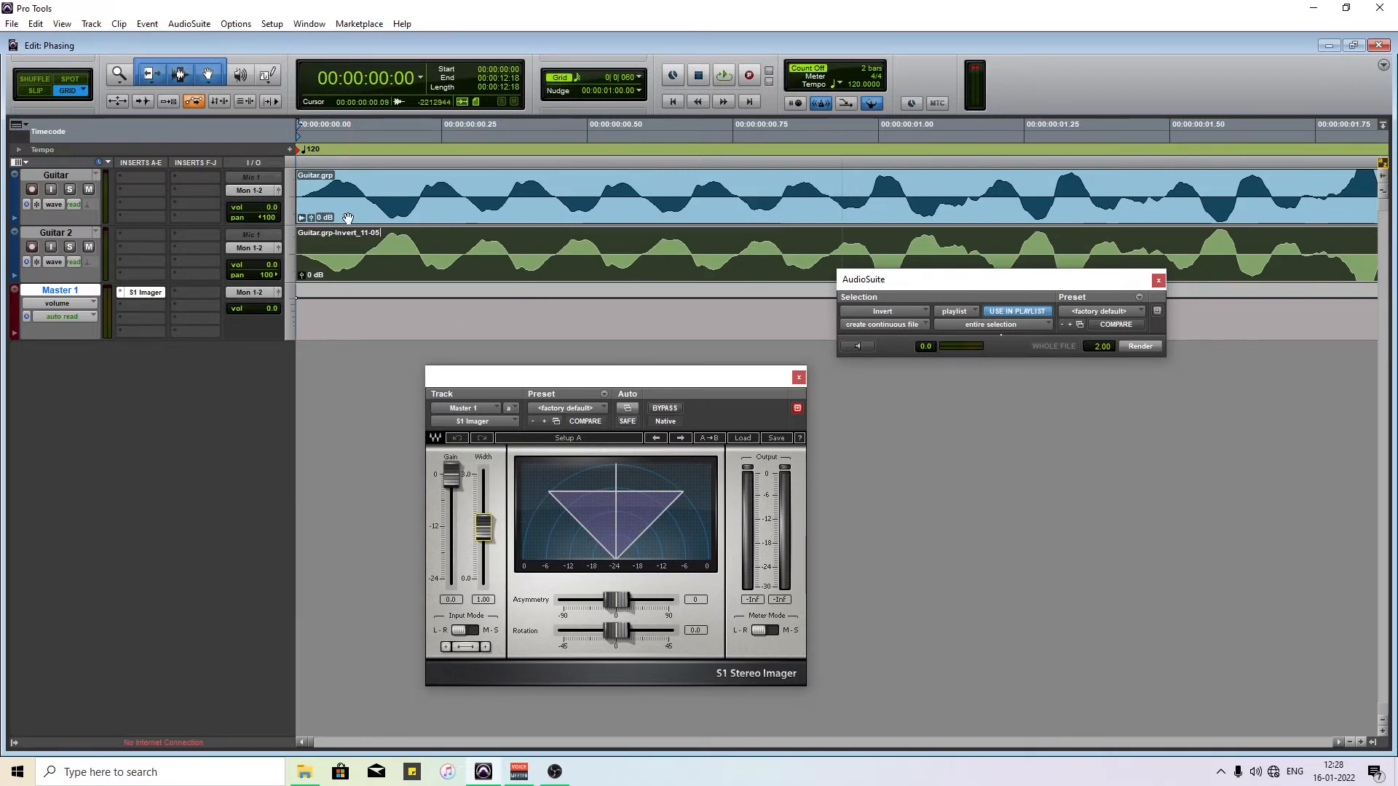
- Play both tracks through the S1 Imager and close the AudioSuite Invert window
{"action": "left_click_drag", "start_coordinate": [585, 376], "coordinate": [646, 311]}
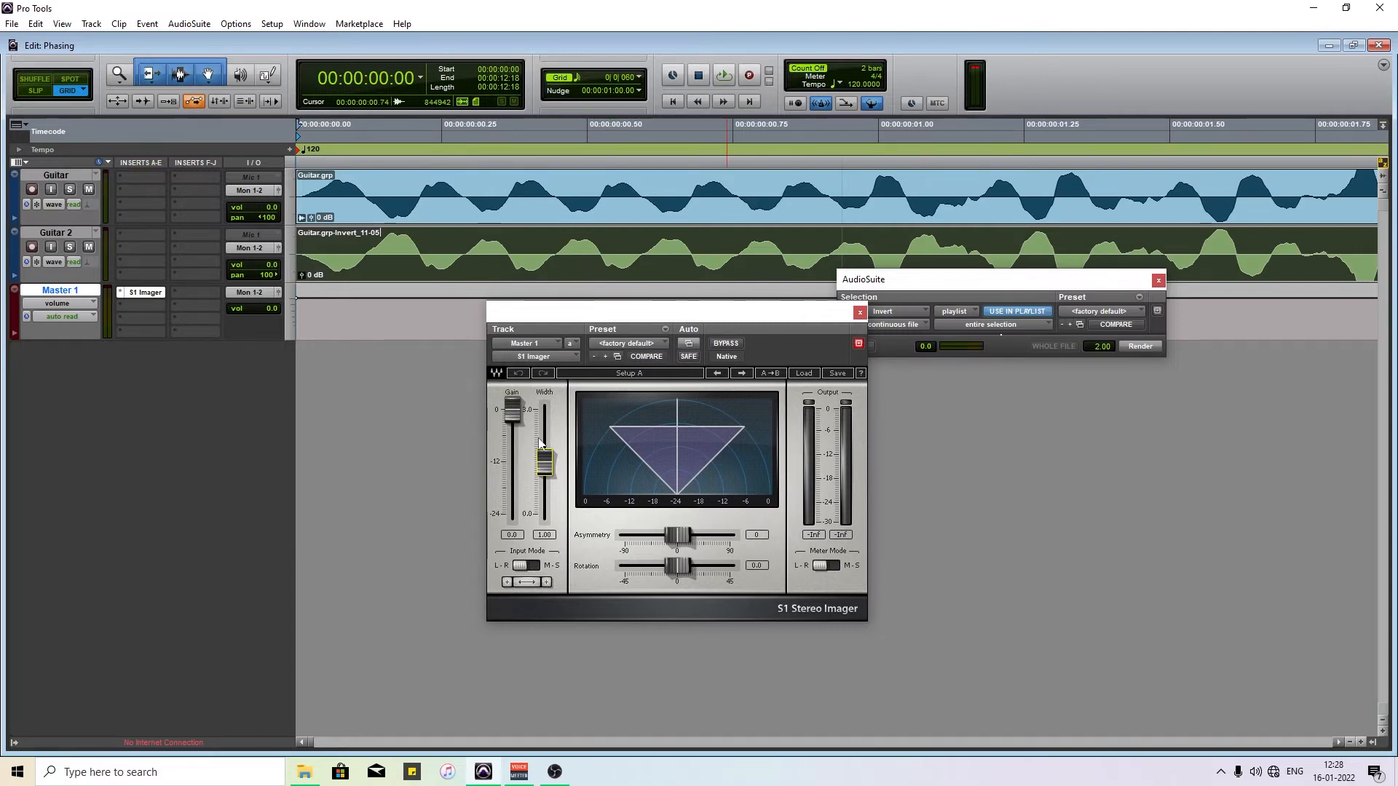
{"action": "key", "text": "space"}
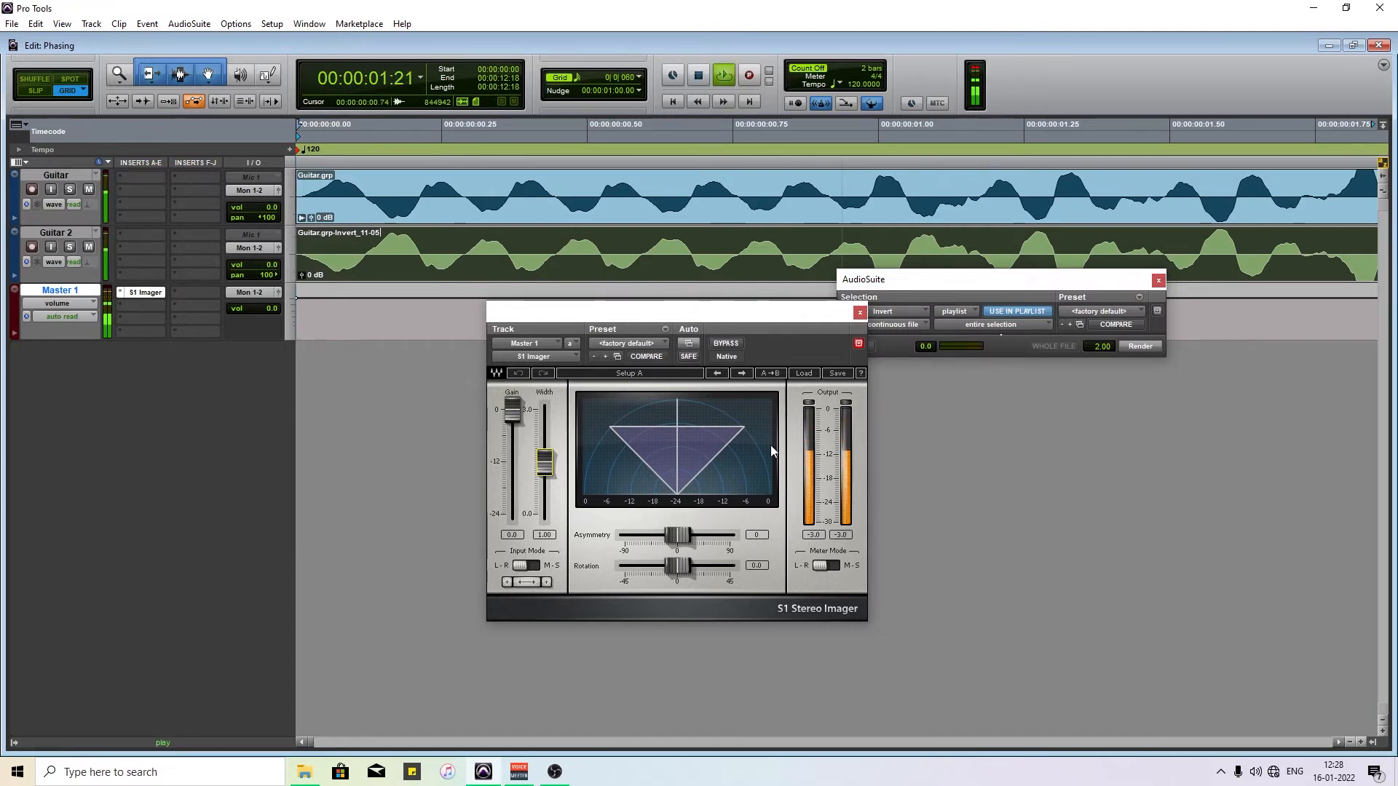
{"action": "left_click", "coordinate": [1158, 280]}
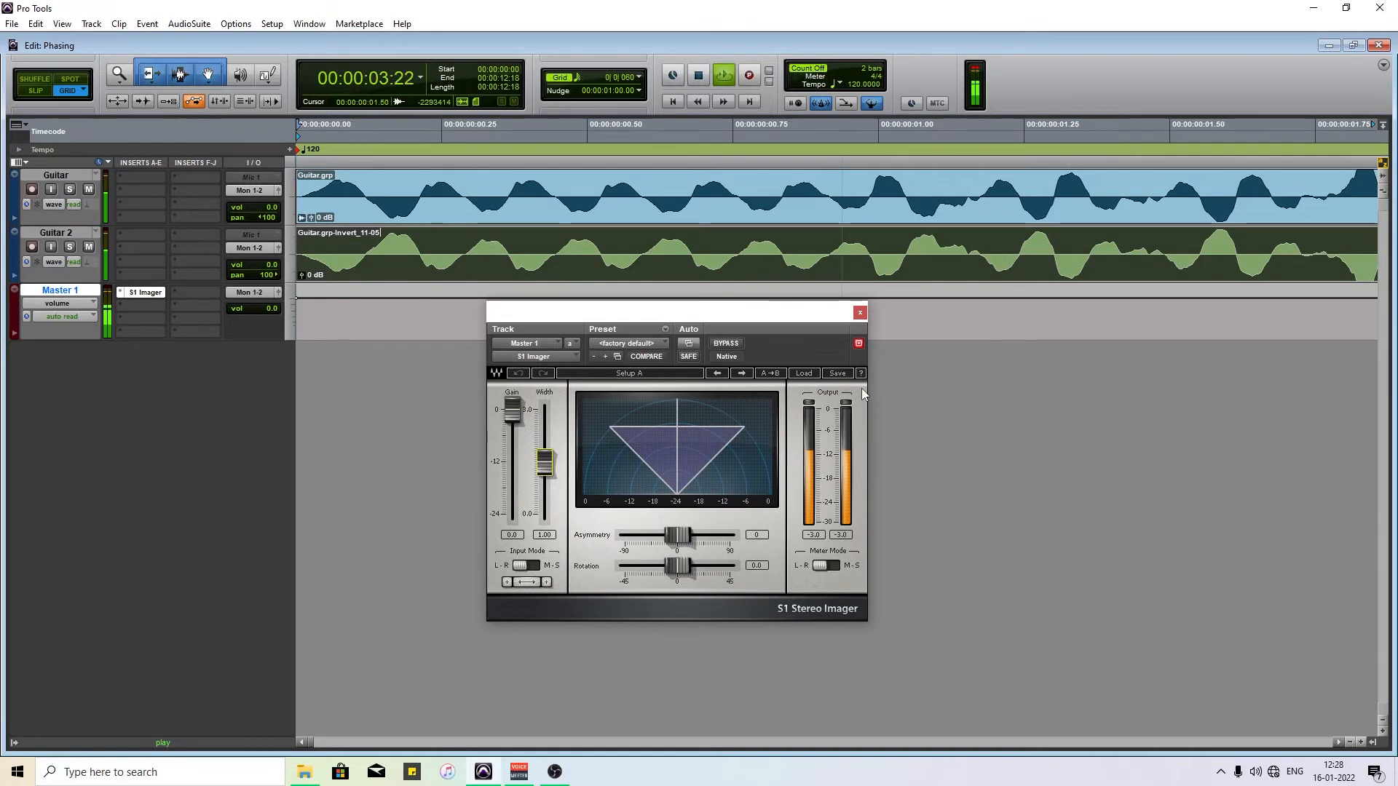
- In the mixer, move the S1 Imager window aside and play the hard-panned tracks at the unchanged width, ending with playback stopped
{"action": "key", "text": "ctrl+equal"}
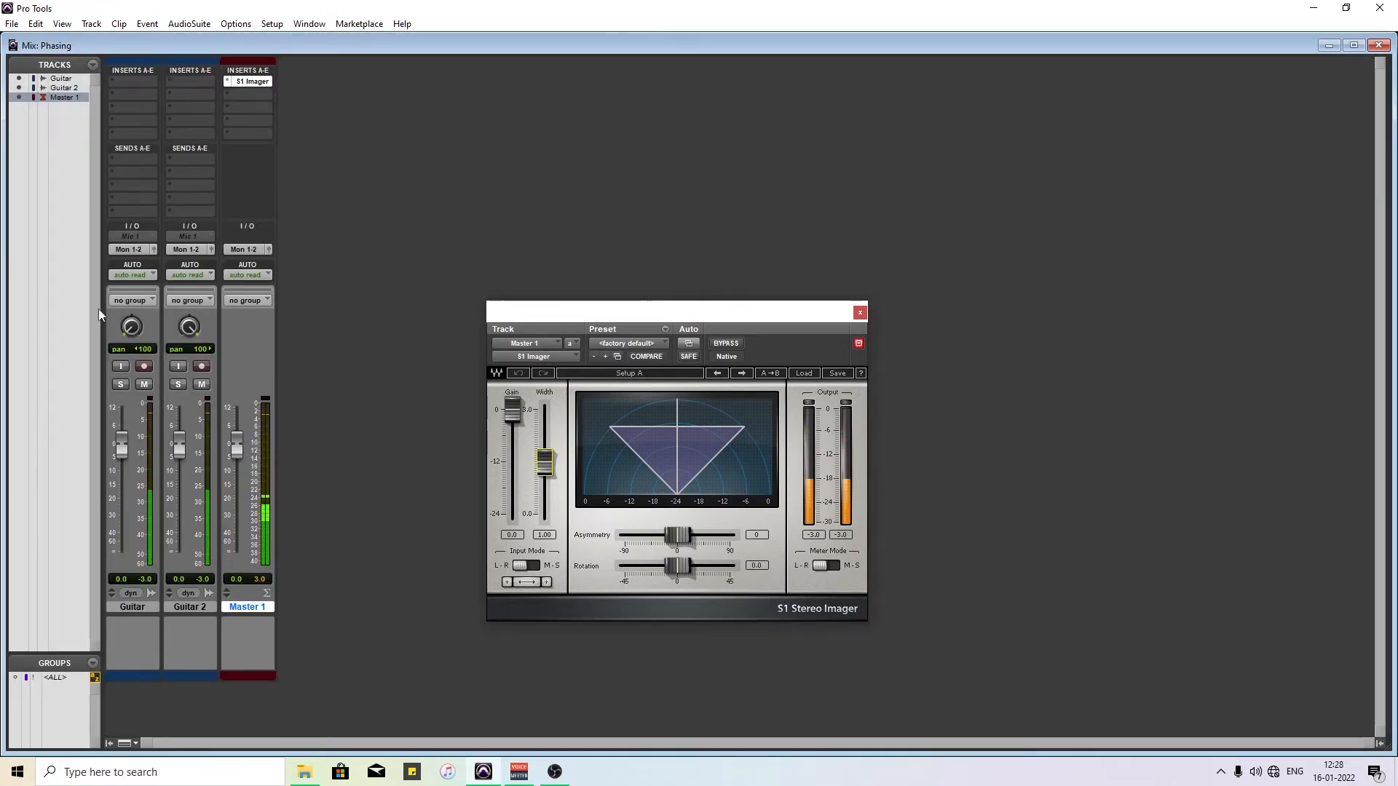
{"action": "key", "text": "space"}
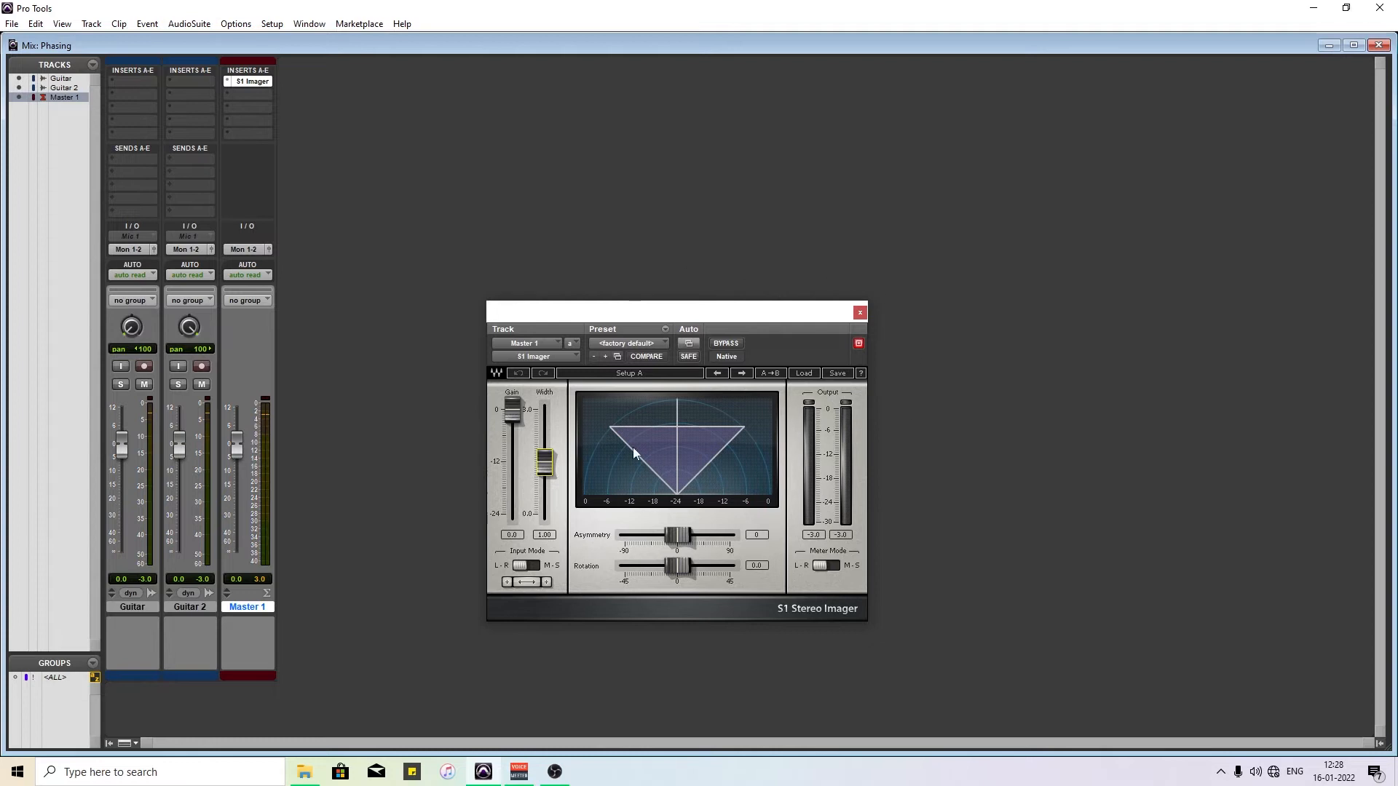
{"action": "left_click_drag", "start_coordinate": [731, 313], "coordinate": [873, 171]}
{"action": "key", "text": "space"}
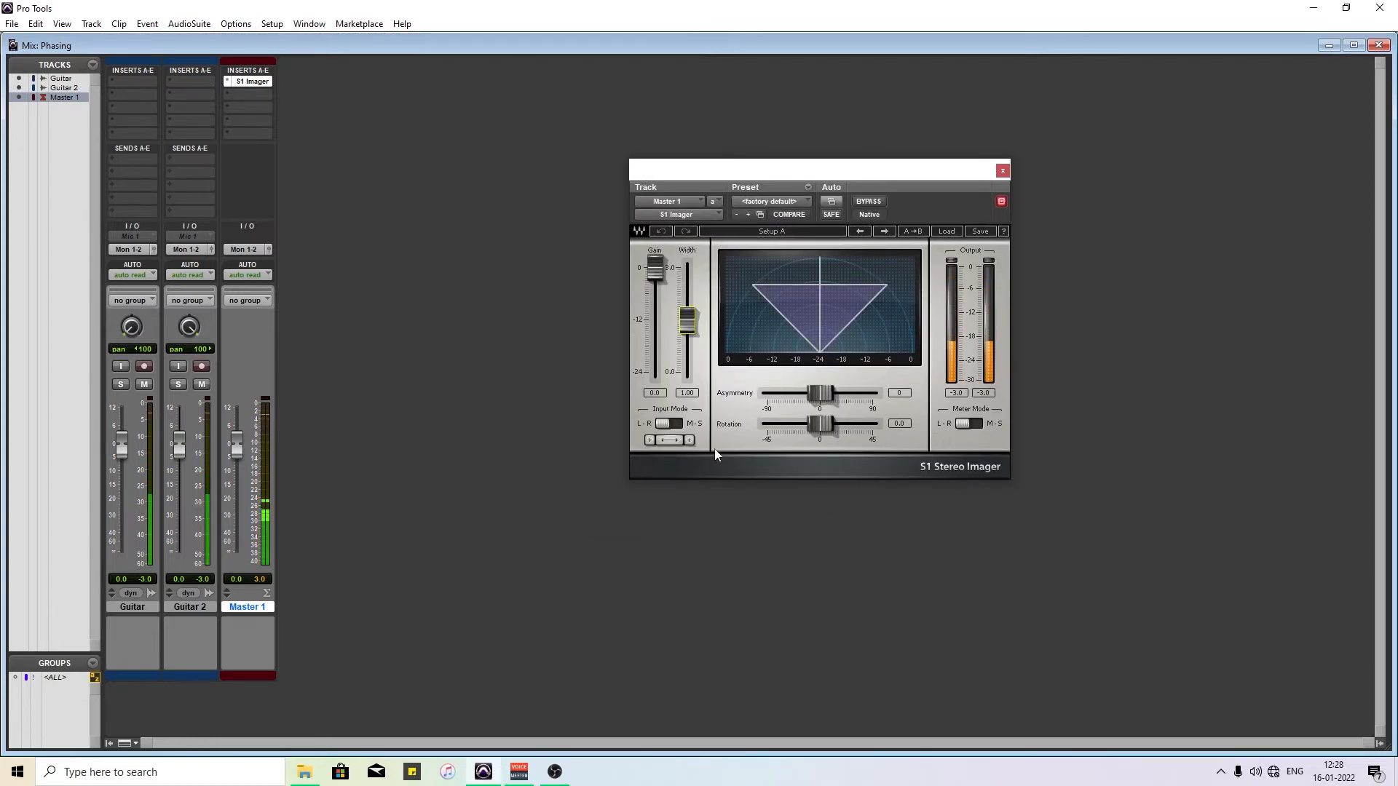
{"action": "key", "text": "space"}
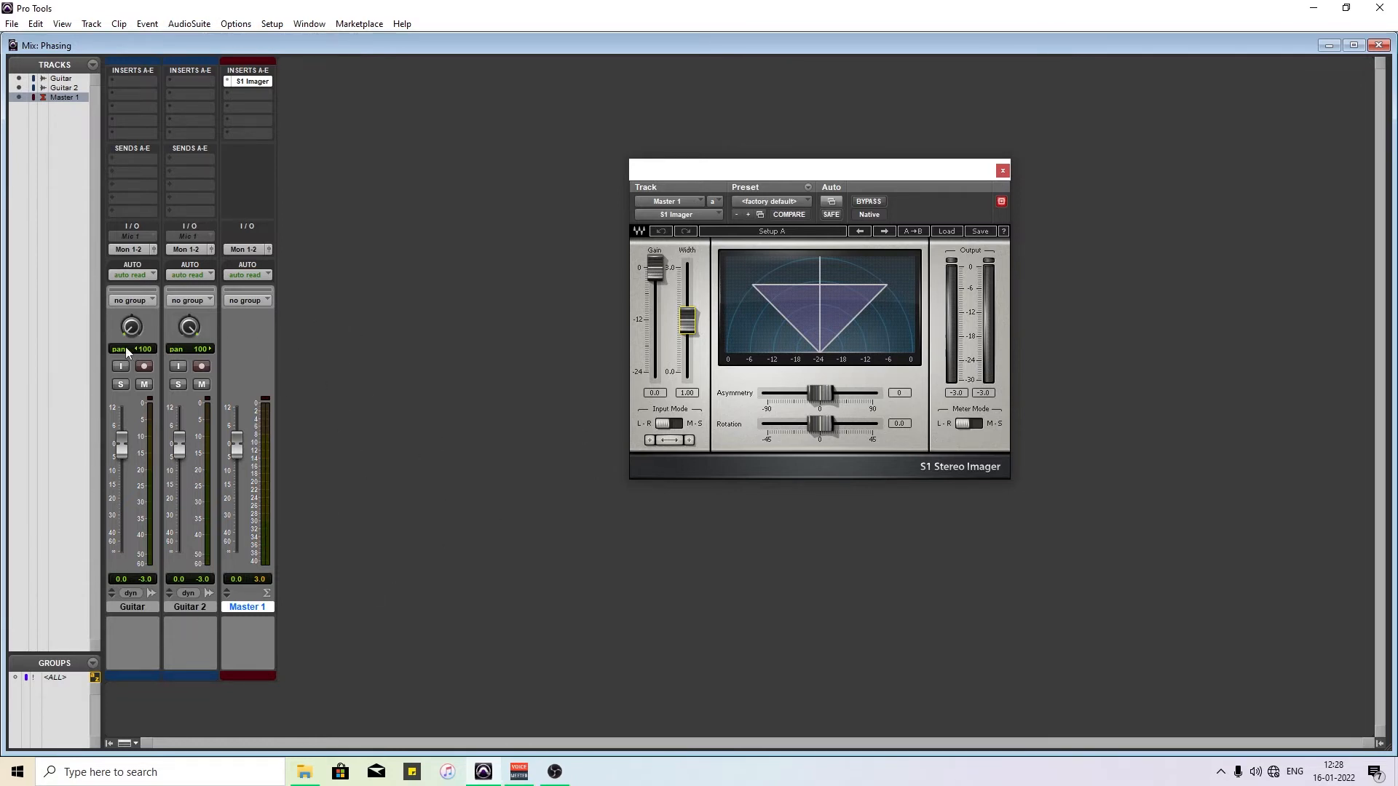
- Start playback, set the S1 Imager's Width to 0.00, and toggle its bypass on and off to compare
{"action": "key", "text": "space"}
{"action": "left_click_drag", "start_coordinate": [688, 324], "coordinate": [688, 373]}
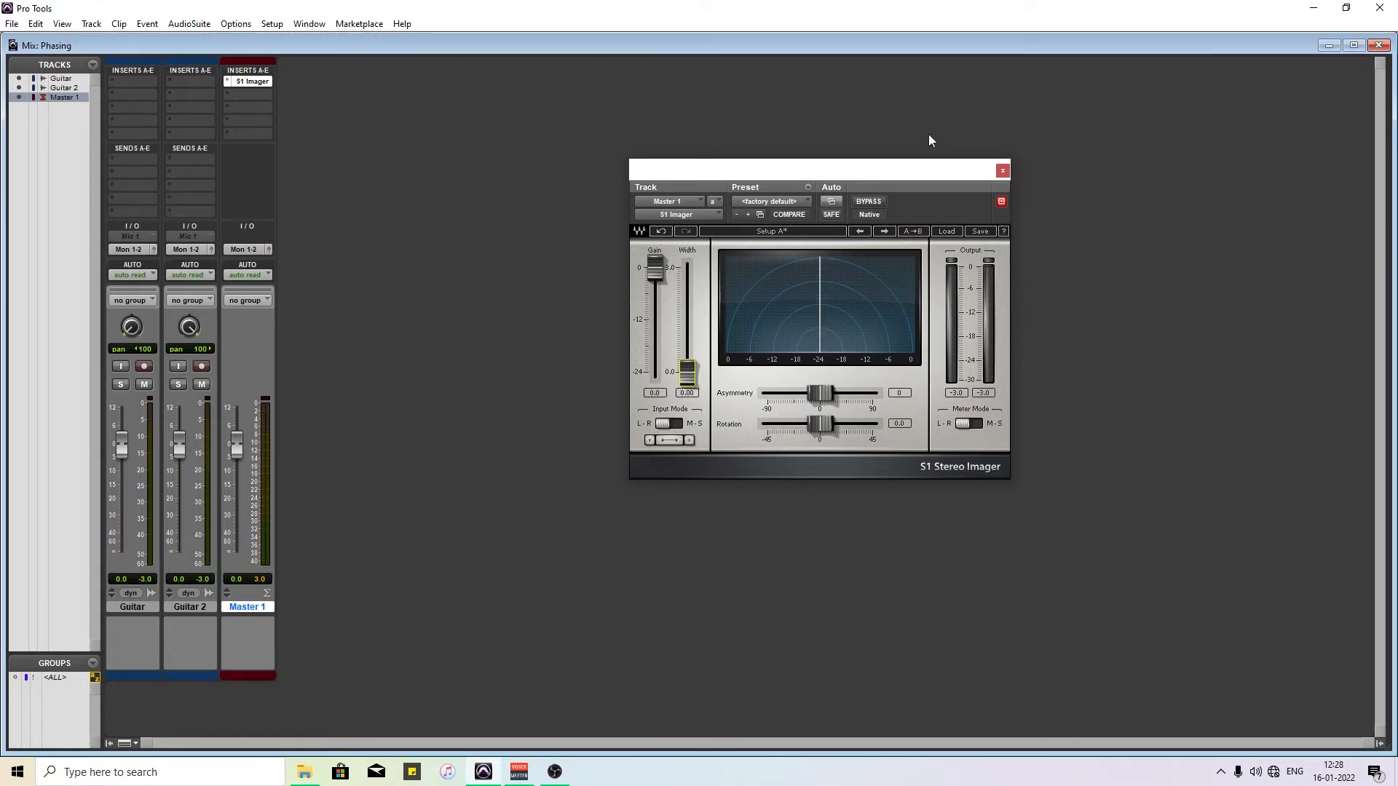
{"action": "left_click", "coordinate": [880, 199]}
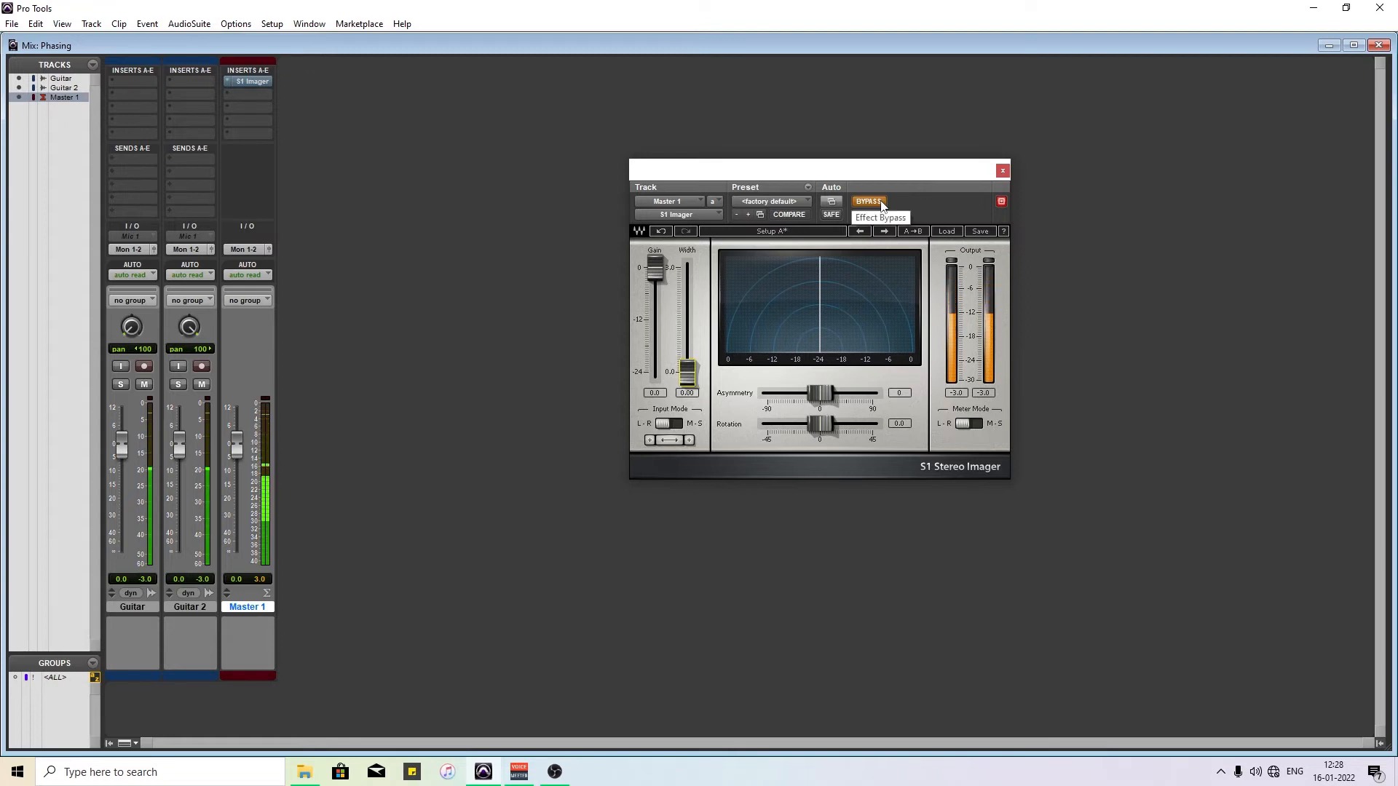
{"action": "left_click", "coordinate": [880, 202]}
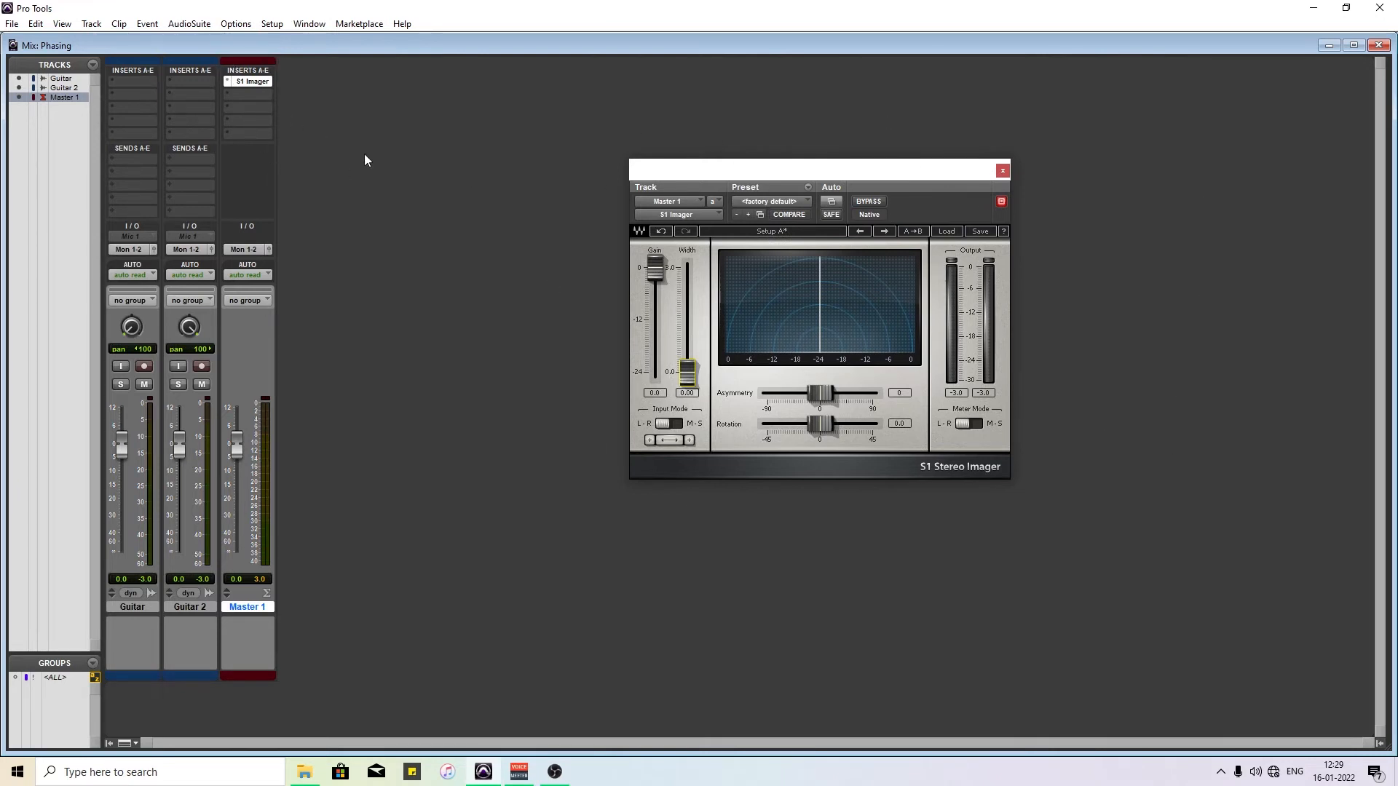
- Bypass the S1 Imager from its Master 1 insert for a playback comparison, stop playback, and turn the bypass off
{"action": "right_click", "coordinate": [250, 85]}
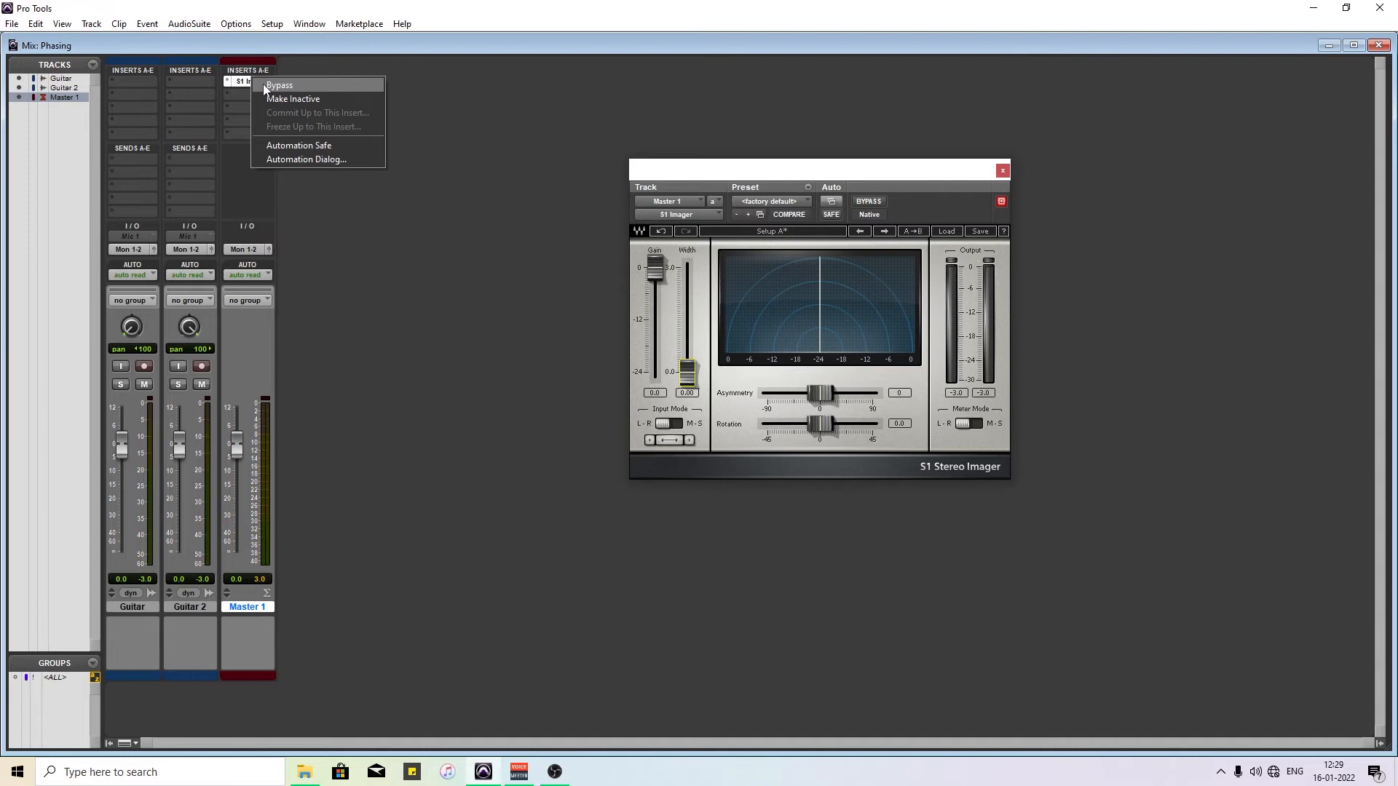
{"action": "left_click", "coordinate": [264, 84]}
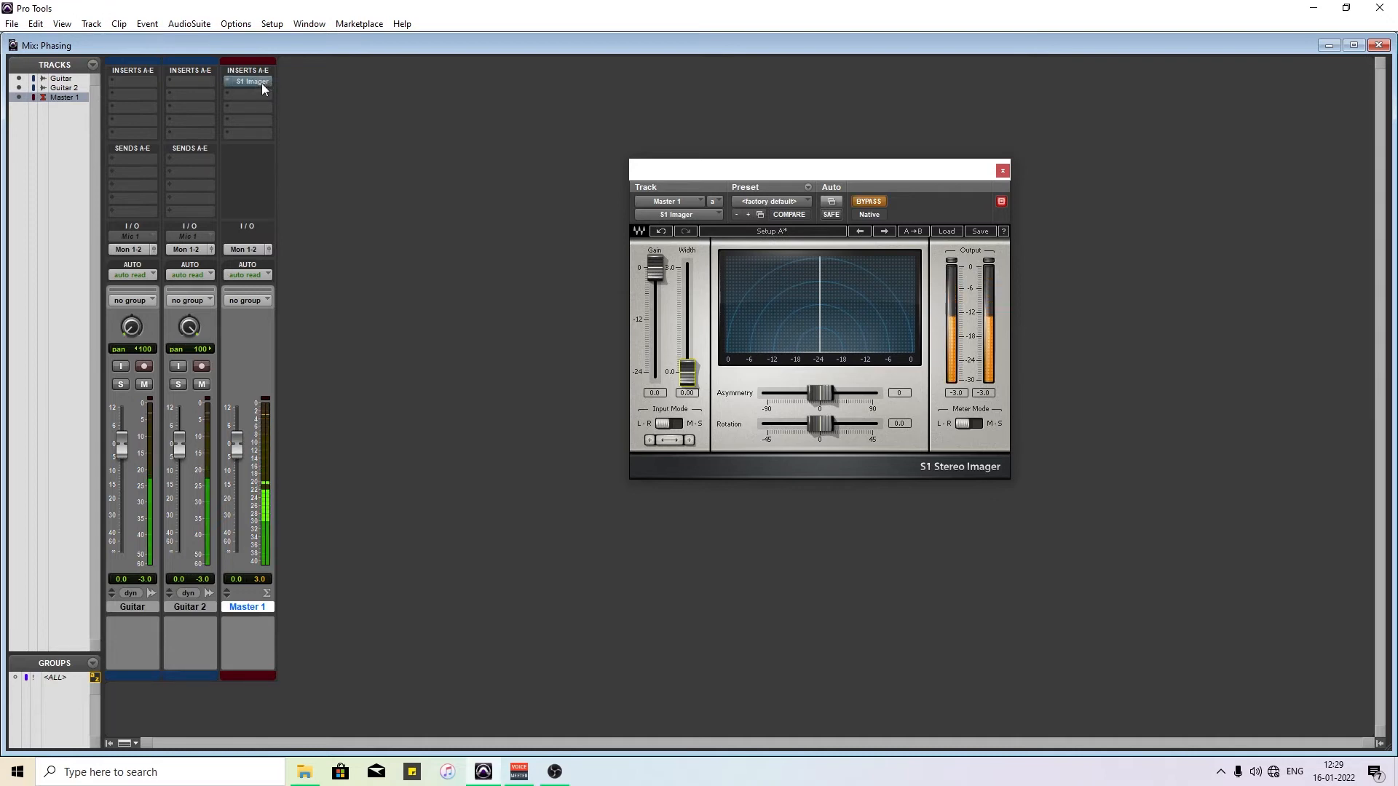
{"action": "key", "text": "space"}
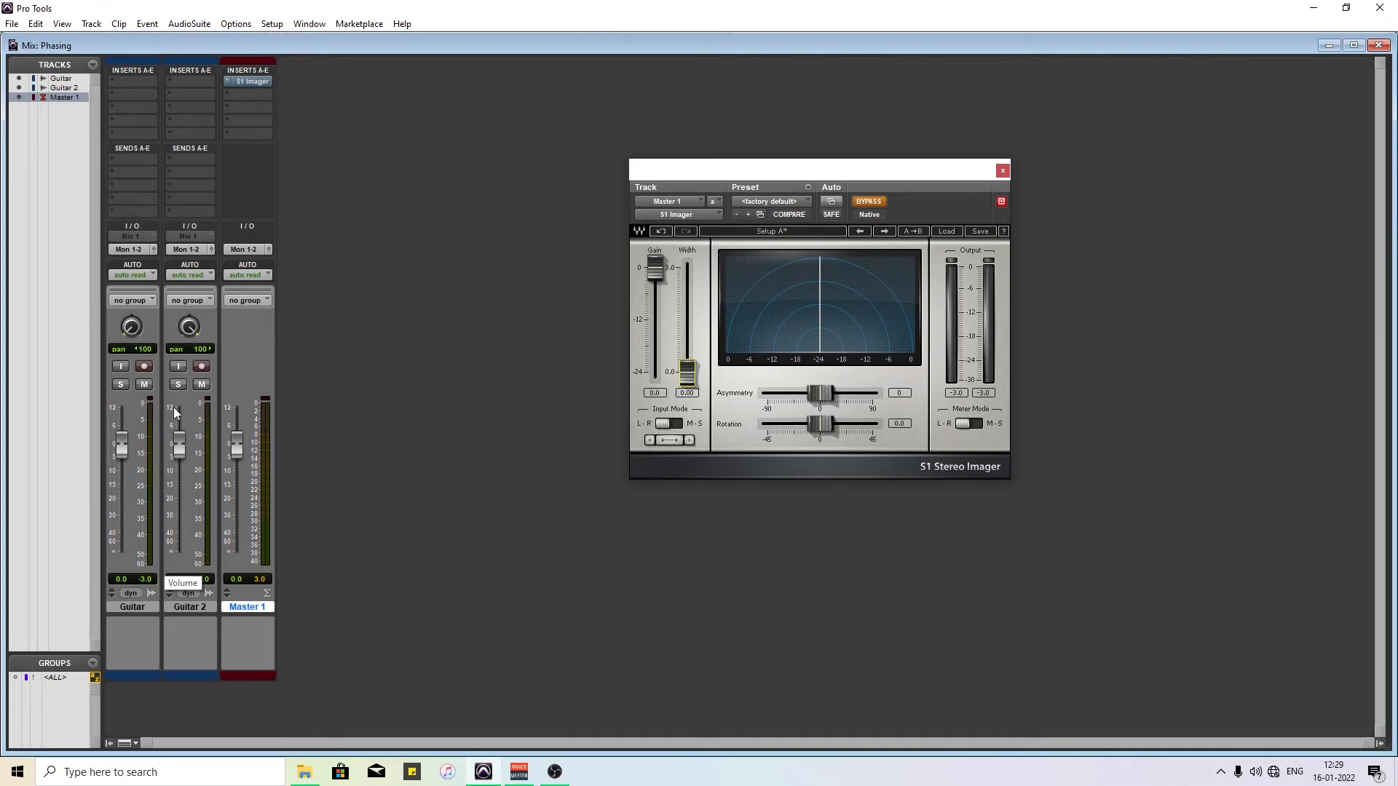
{"action": "right_click", "coordinate": [253, 83]}
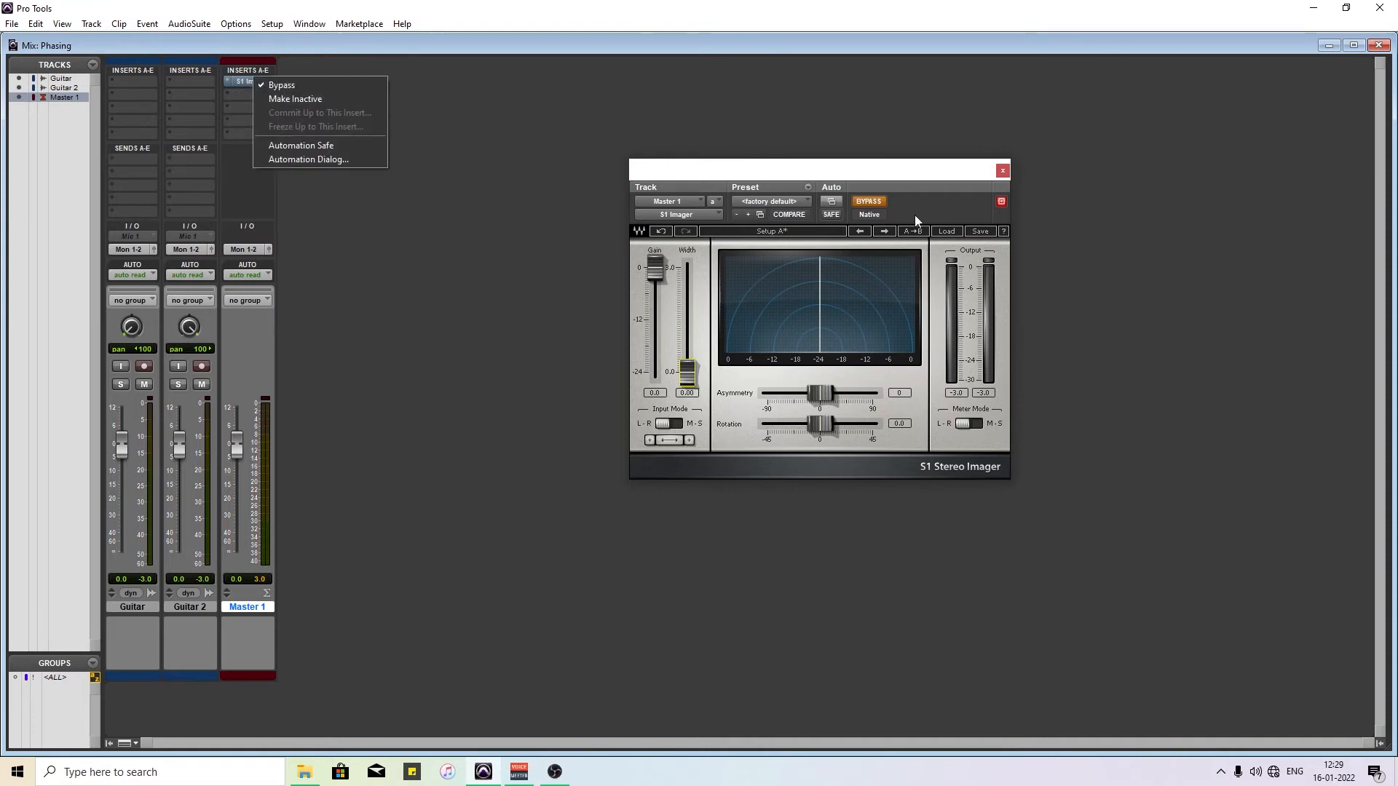
{"action": "left_click", "coordinate": [572, 106]}
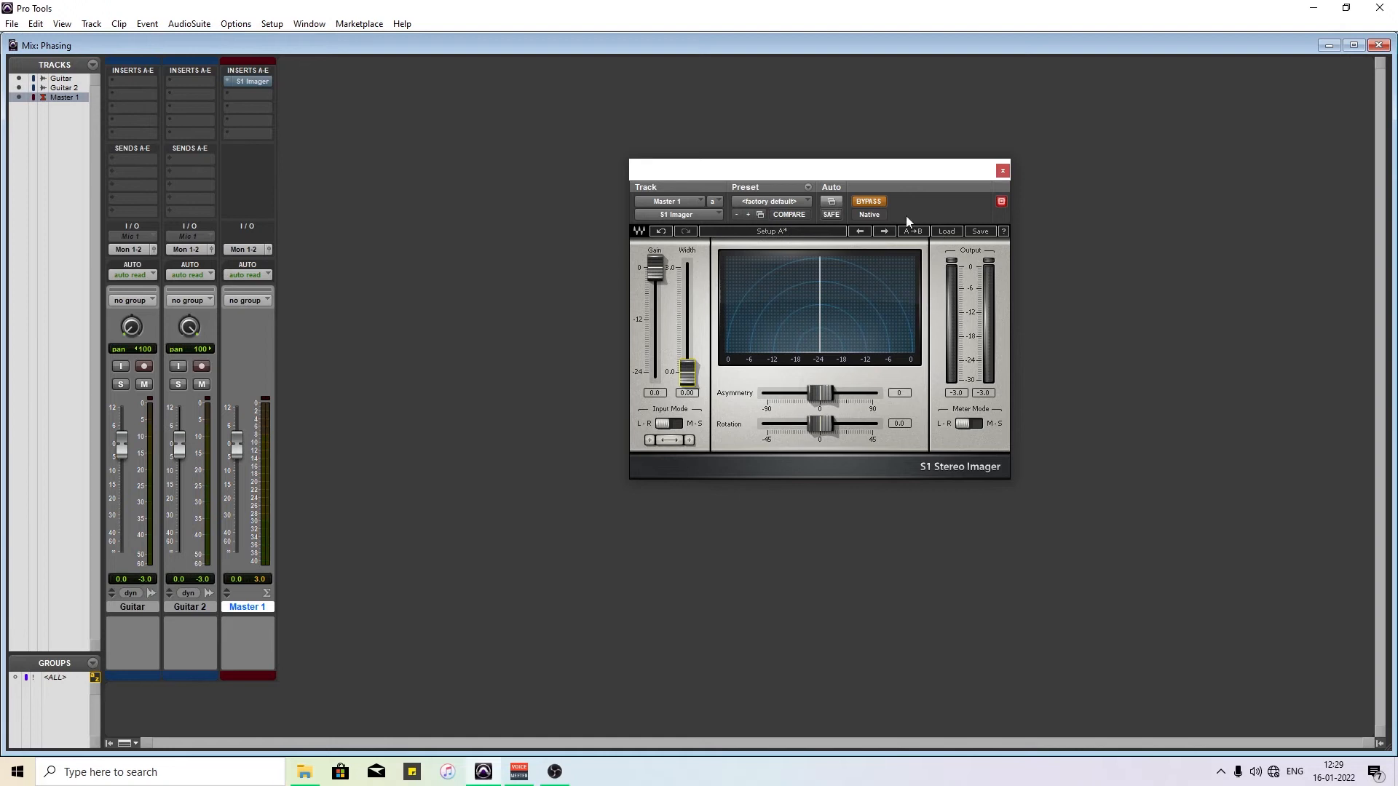
{"action": "left_click", "coordinate": [882, 204]}
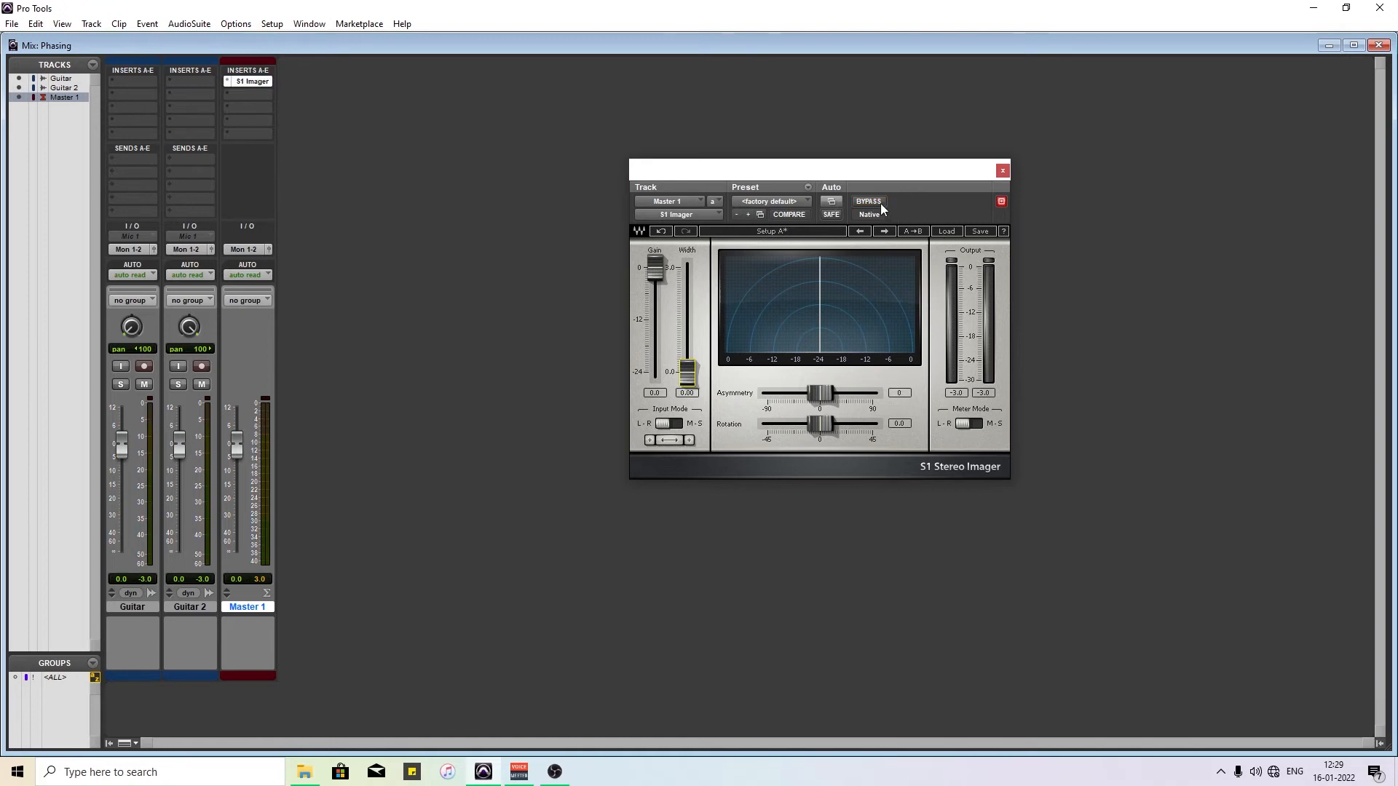